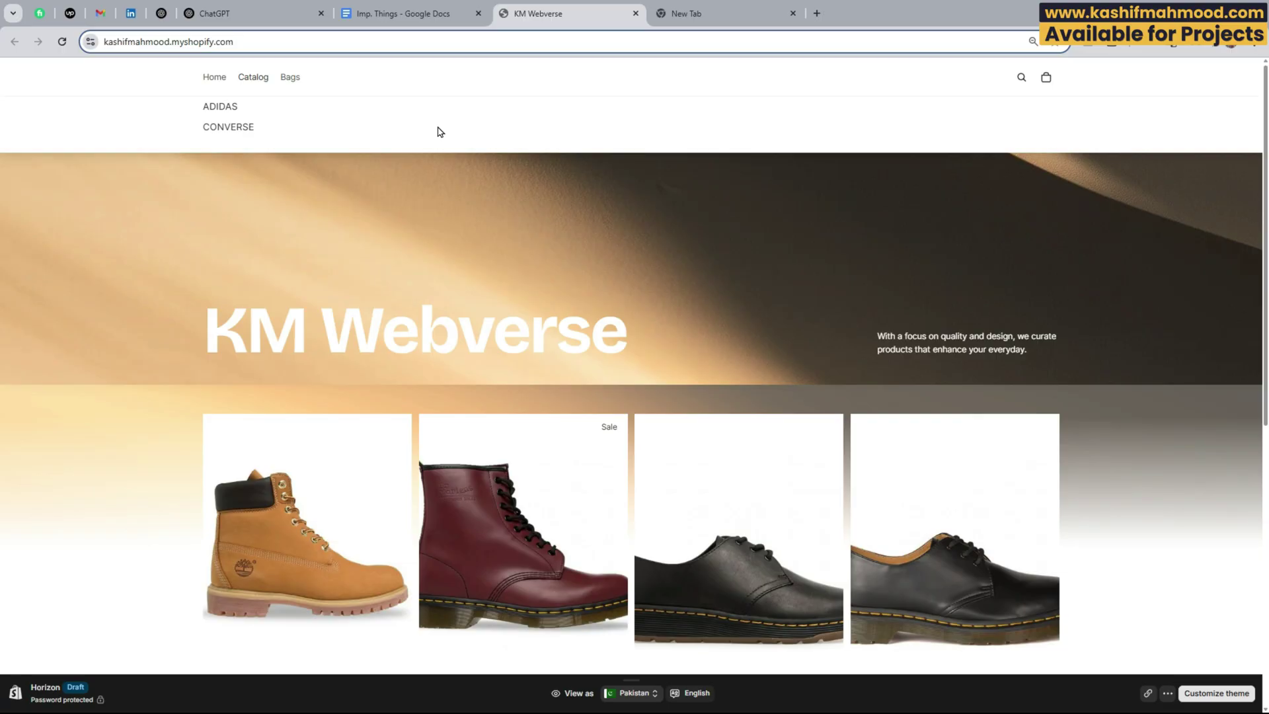
# - Open Chrome DevTools on the KM Webverse storefront homepage using Inspect
pyautogui.rightClick(632, 203)
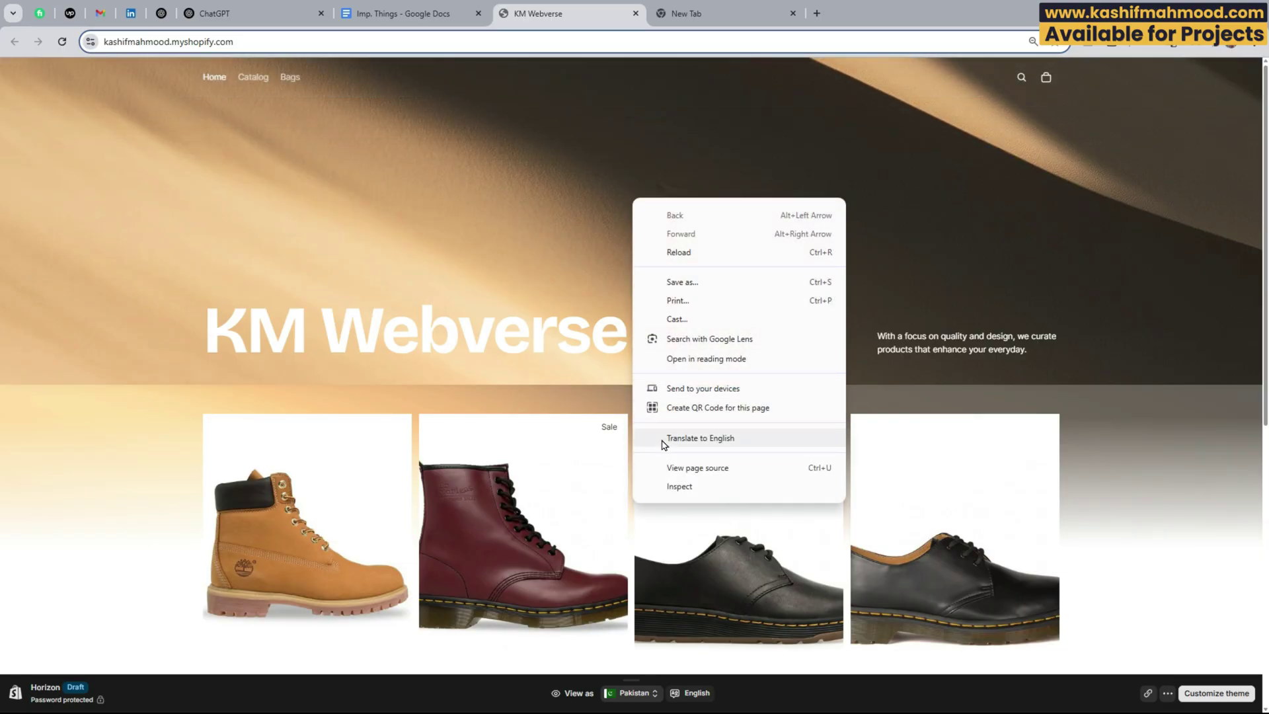
pyautogui.click(672, 486)
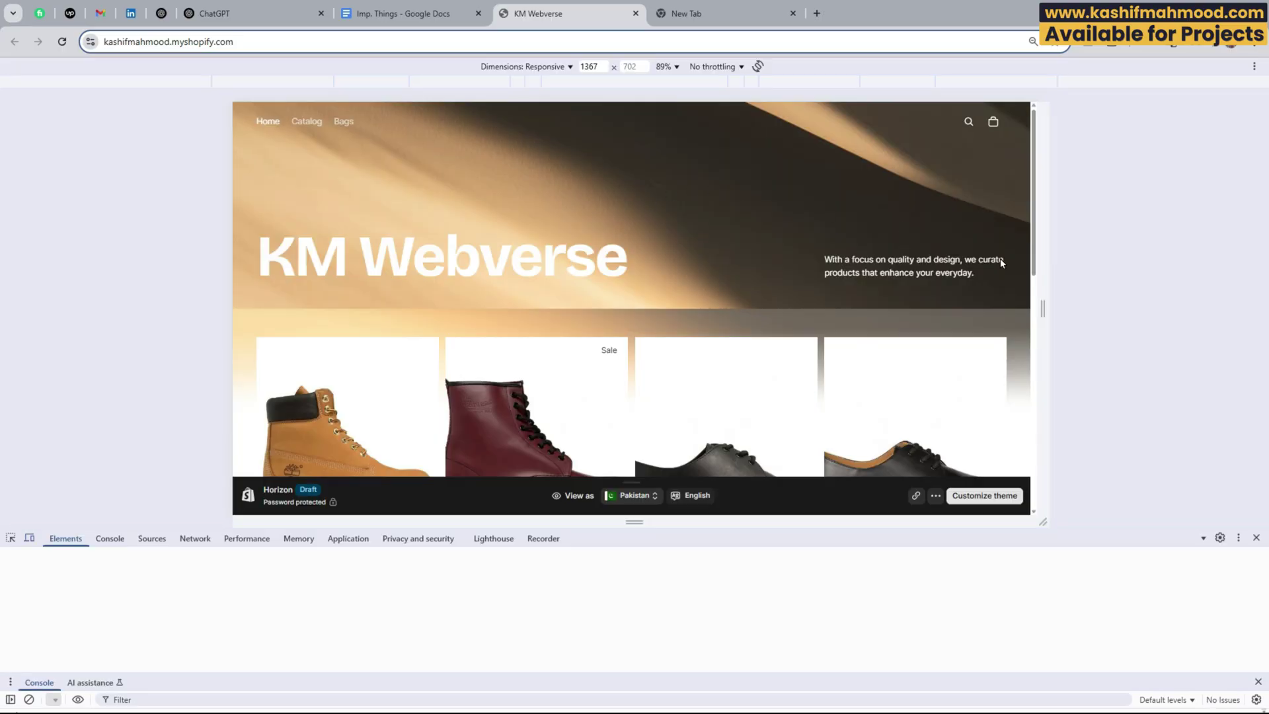
# - Narrow the preview to 351px, open and close the mobile menu drawer, then close DevTools
pyautogui.moveTo(1041, 275)
pyautogui.mouseDown()
pyautogui.moveTo(714, 279)
pyautogui.moveTo(743, 308)
pyautogui.mouseUp()
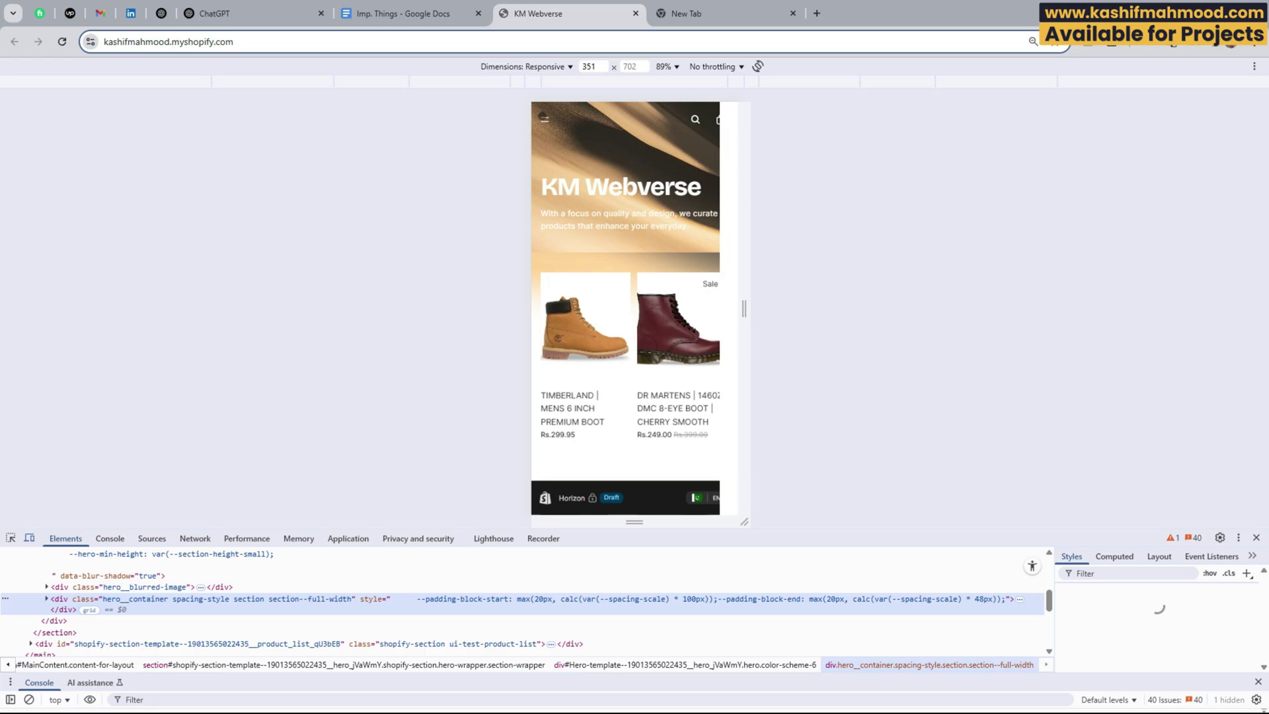
pyautogui.click(544, 118)
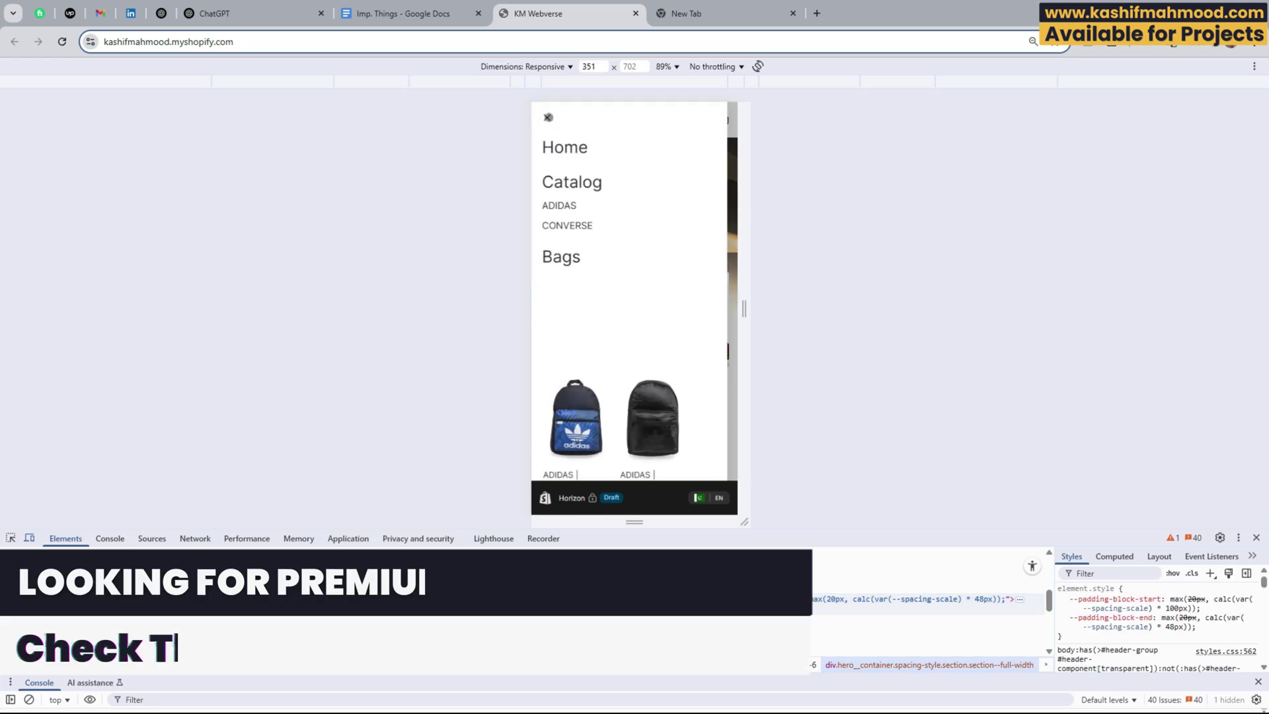
pyautogui.click(545, 118)
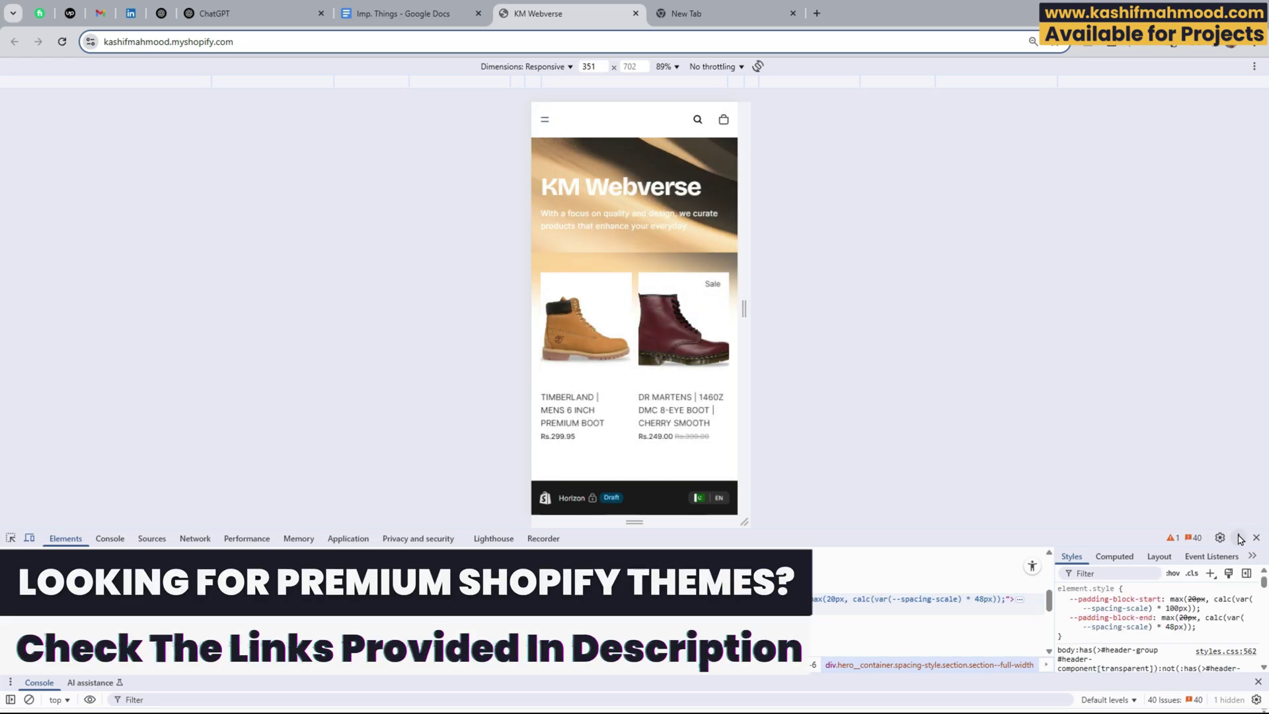
pyautogui.click(1259, 536)
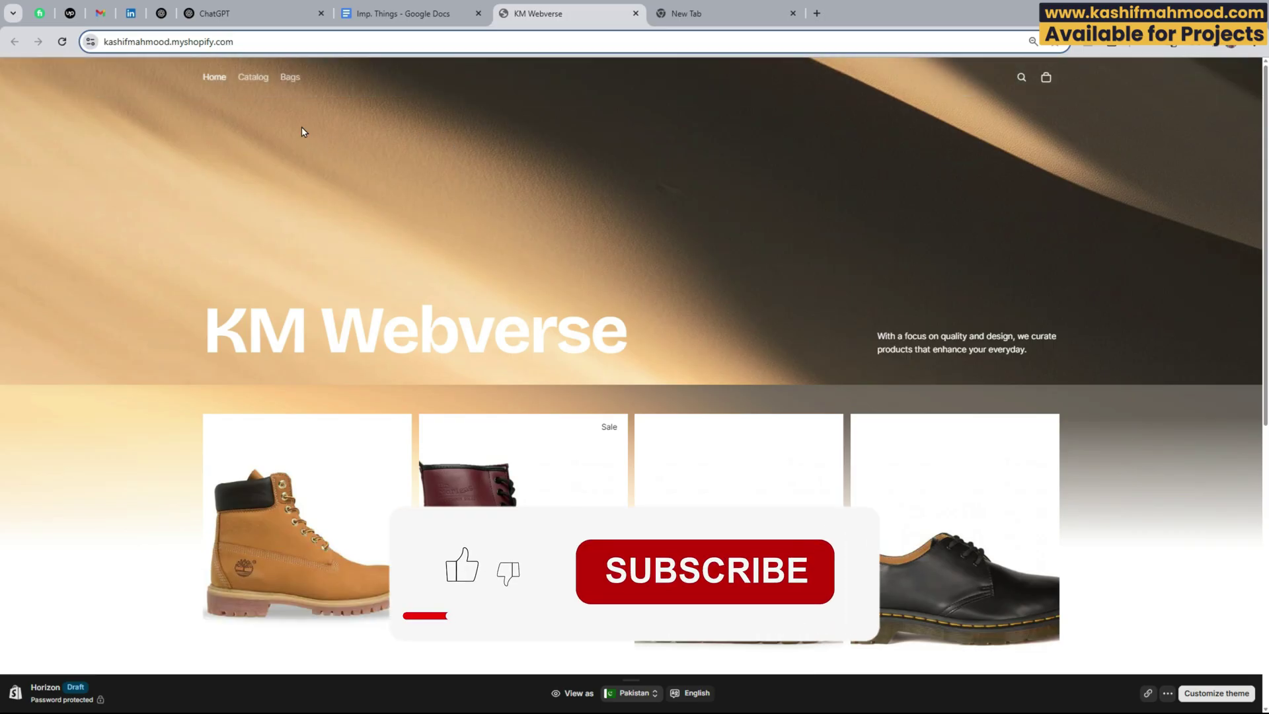
pyautogui.moveTo(253, 77)
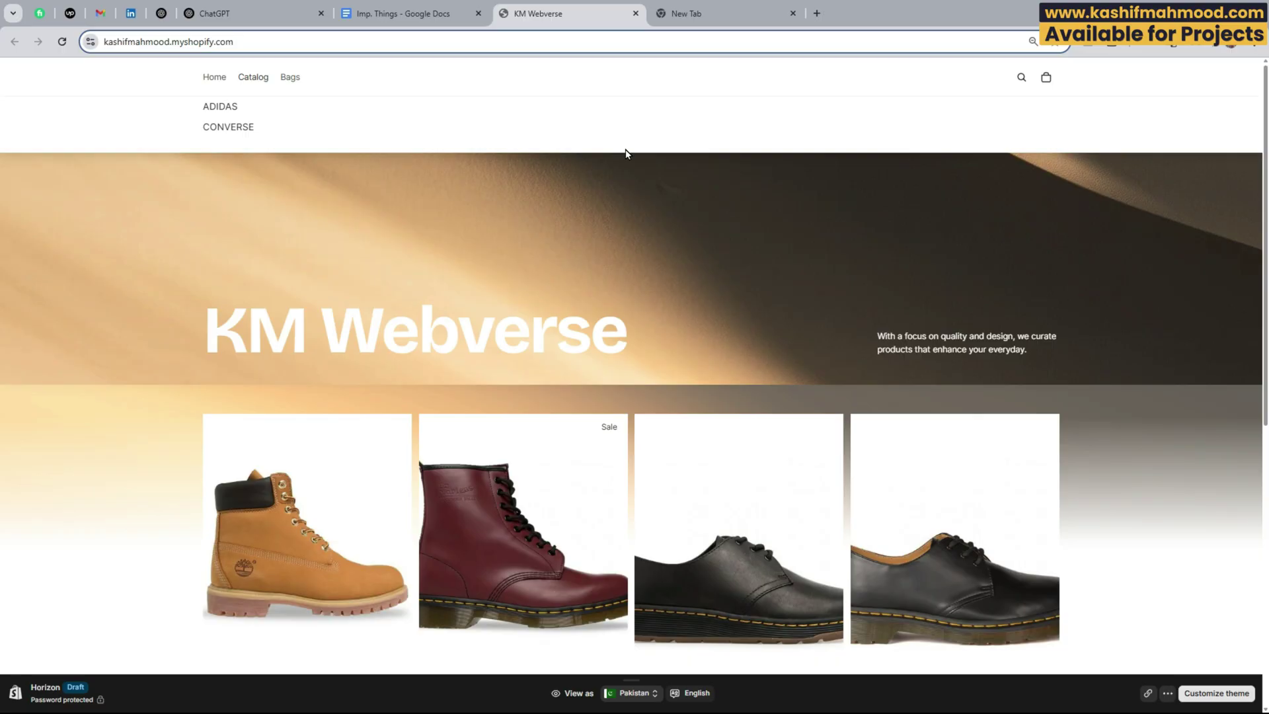
# - Go to the store's /admin page and launch Customize on the Horizon theme
pyautogui.click(346, 43)
pyautogui.click(395, 44)
pyautogui.write('//')
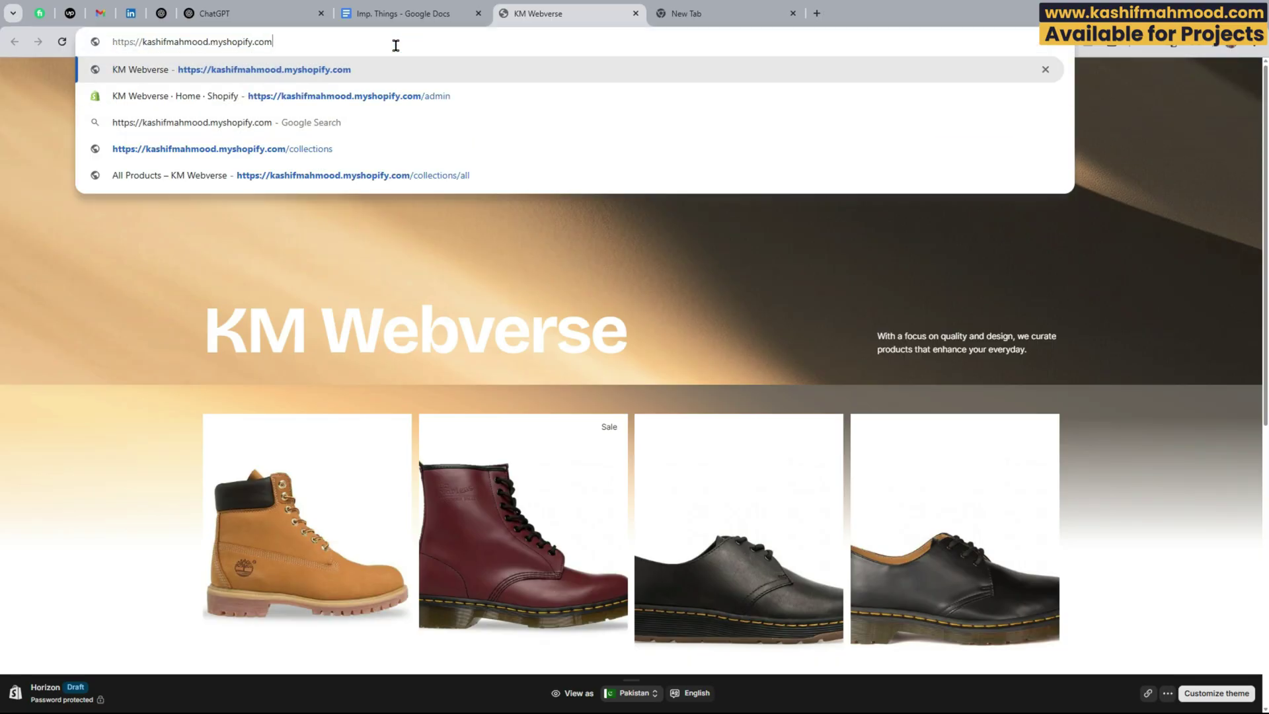
pyautogui.press('Down')
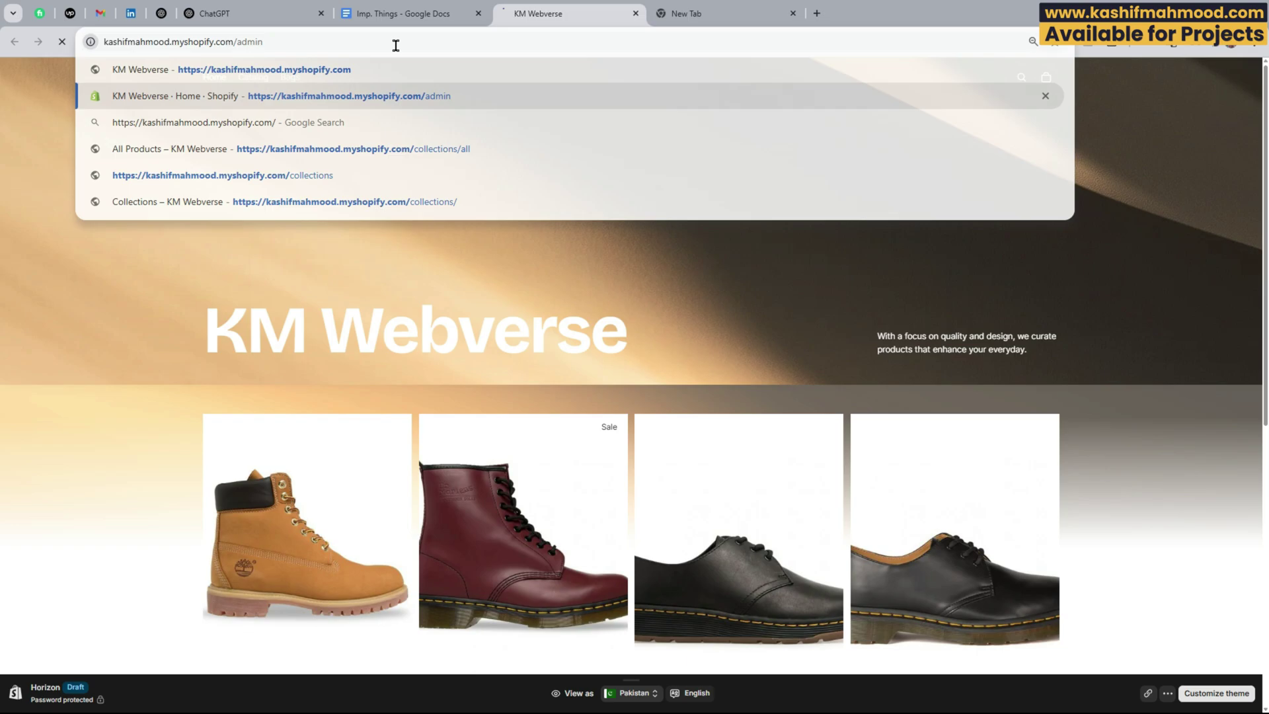
pyautogui.press('Return')
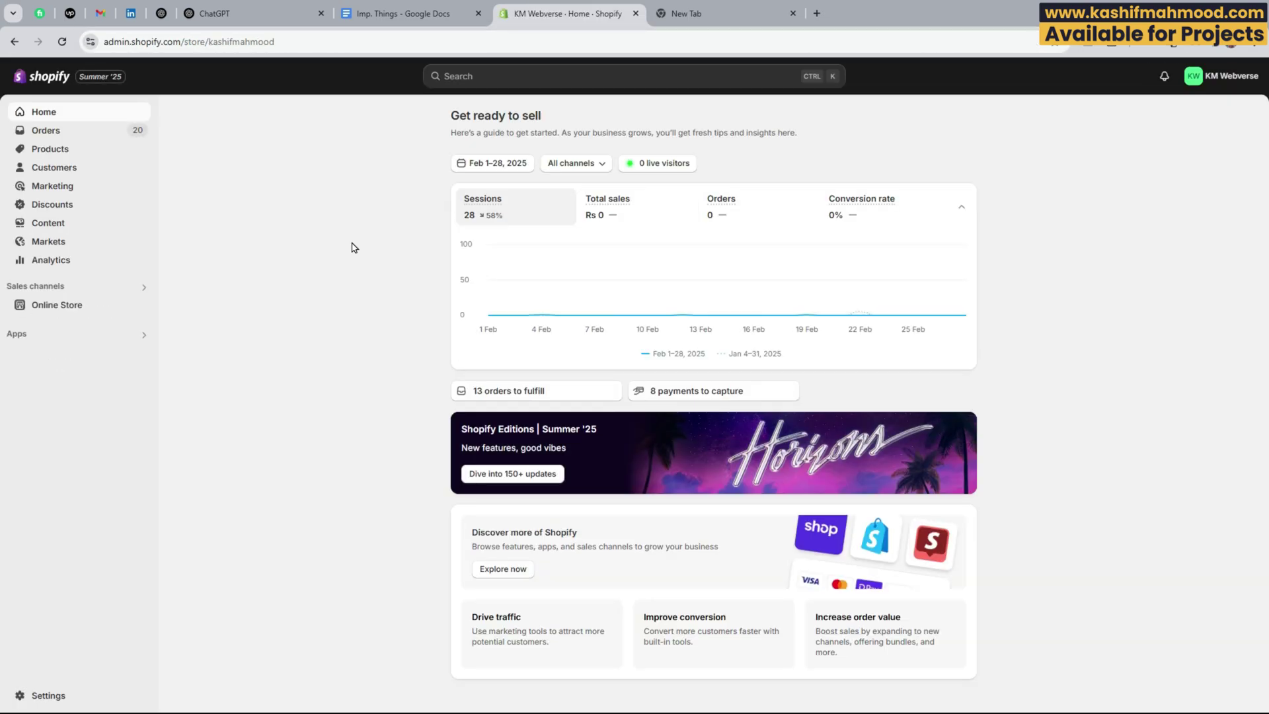
pyautogui.click(52, 306)
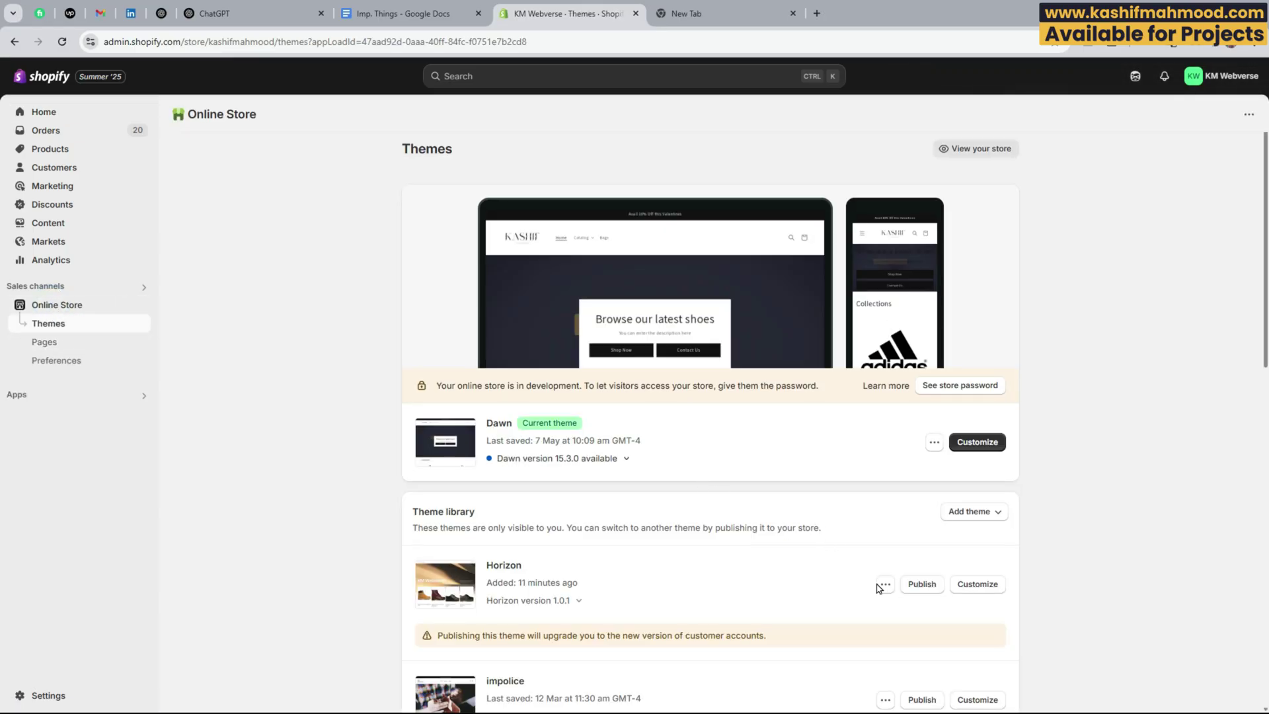
pyautogui.click(979, 585)
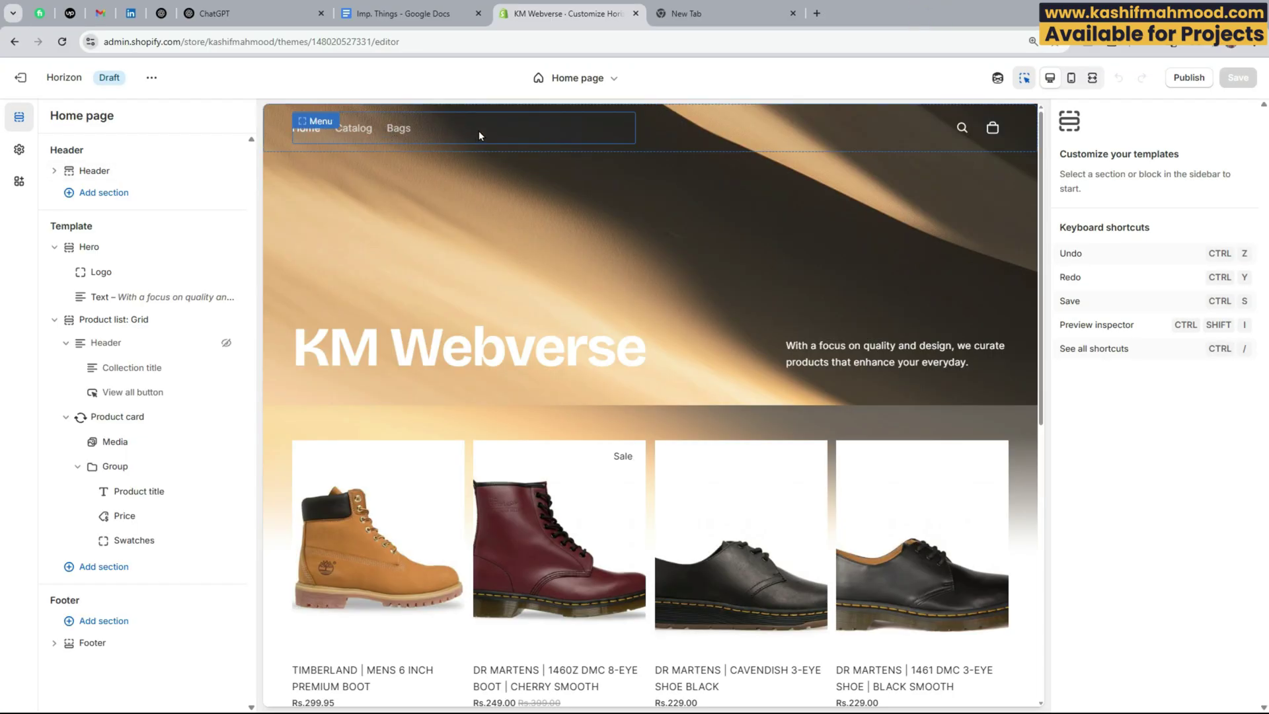
# - Select the header Menu block, set Style to Text only, and preview All Products
pyautogui.click(479, 131)
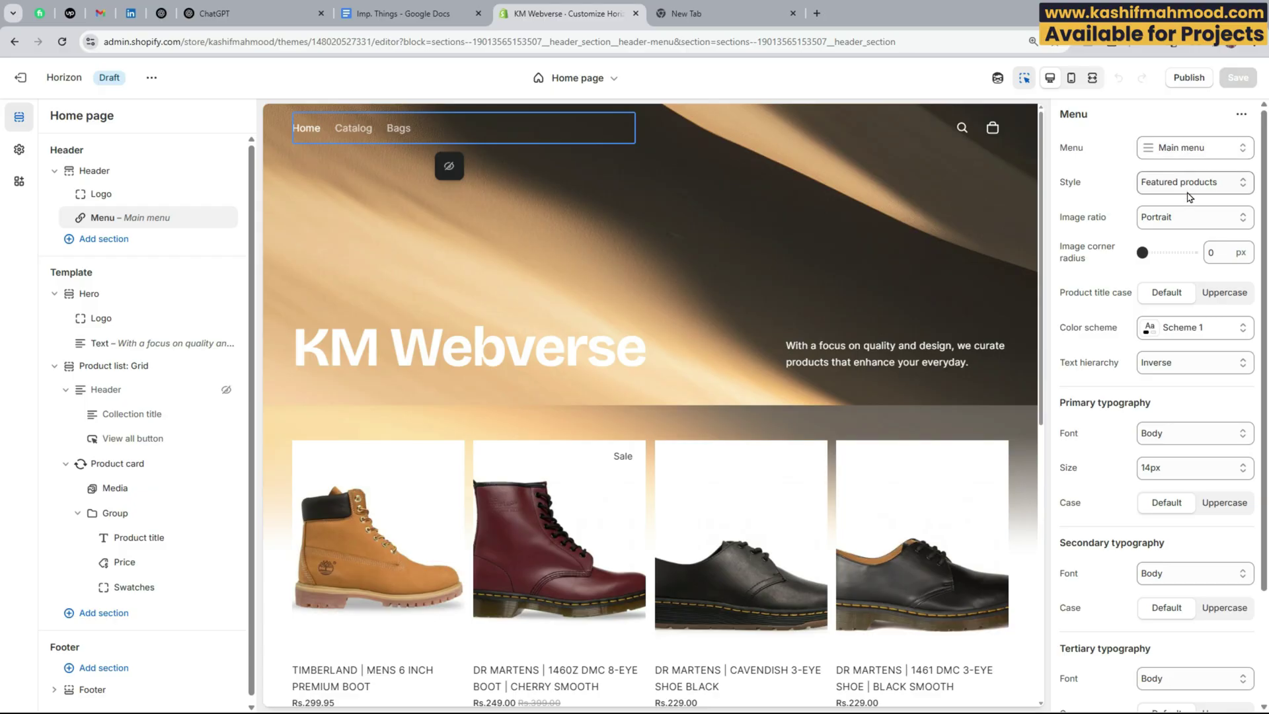
pyautogui.click(1180, 190)
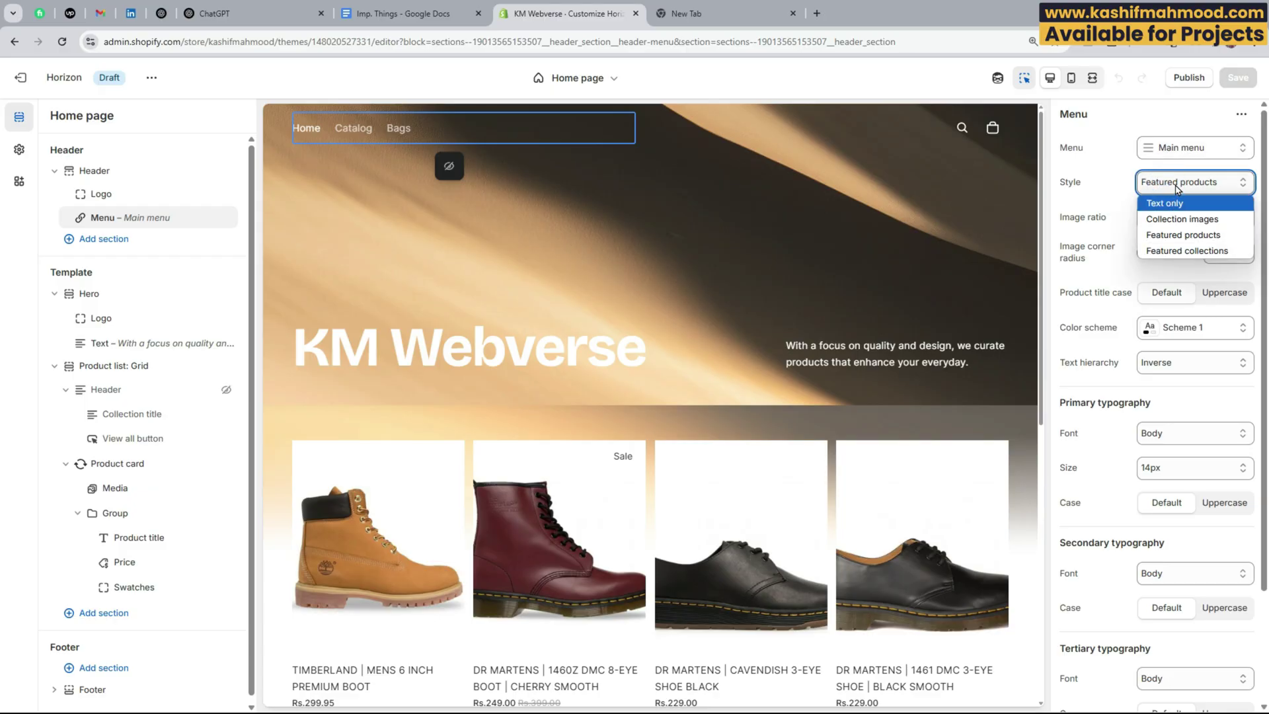
pyautogui.click(1166, 203)
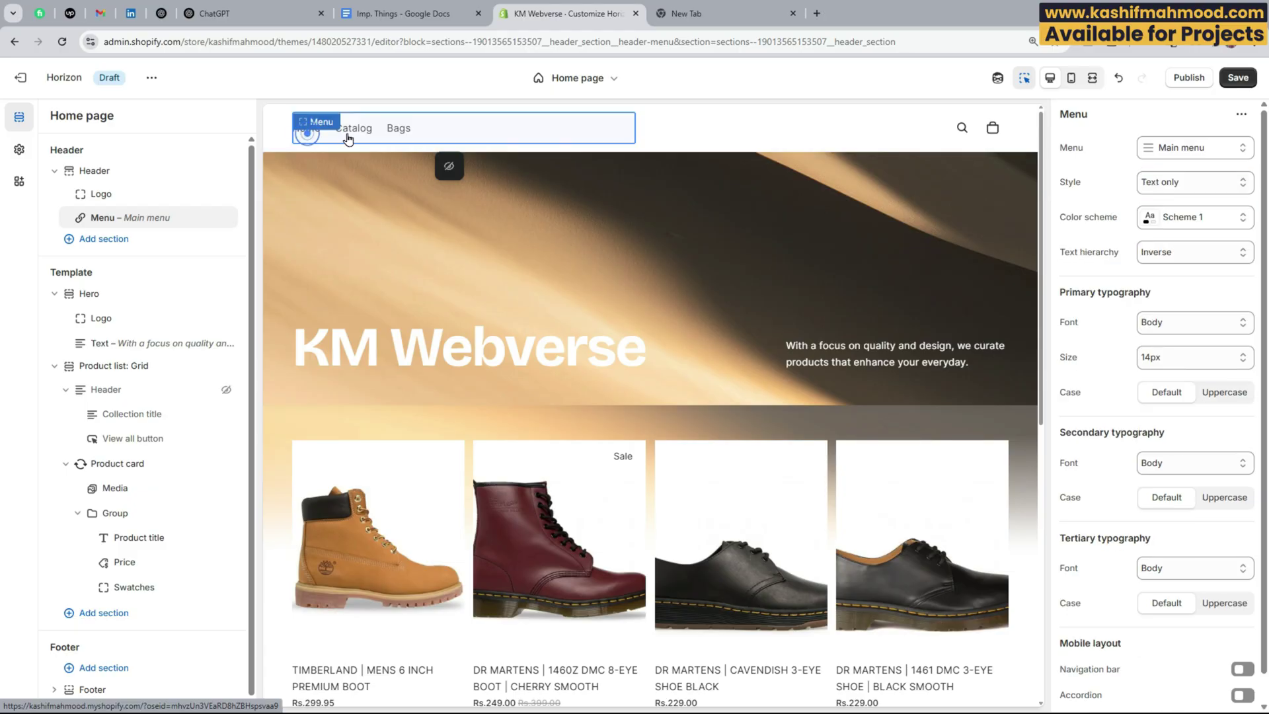
pyautogui.click(352, 129)
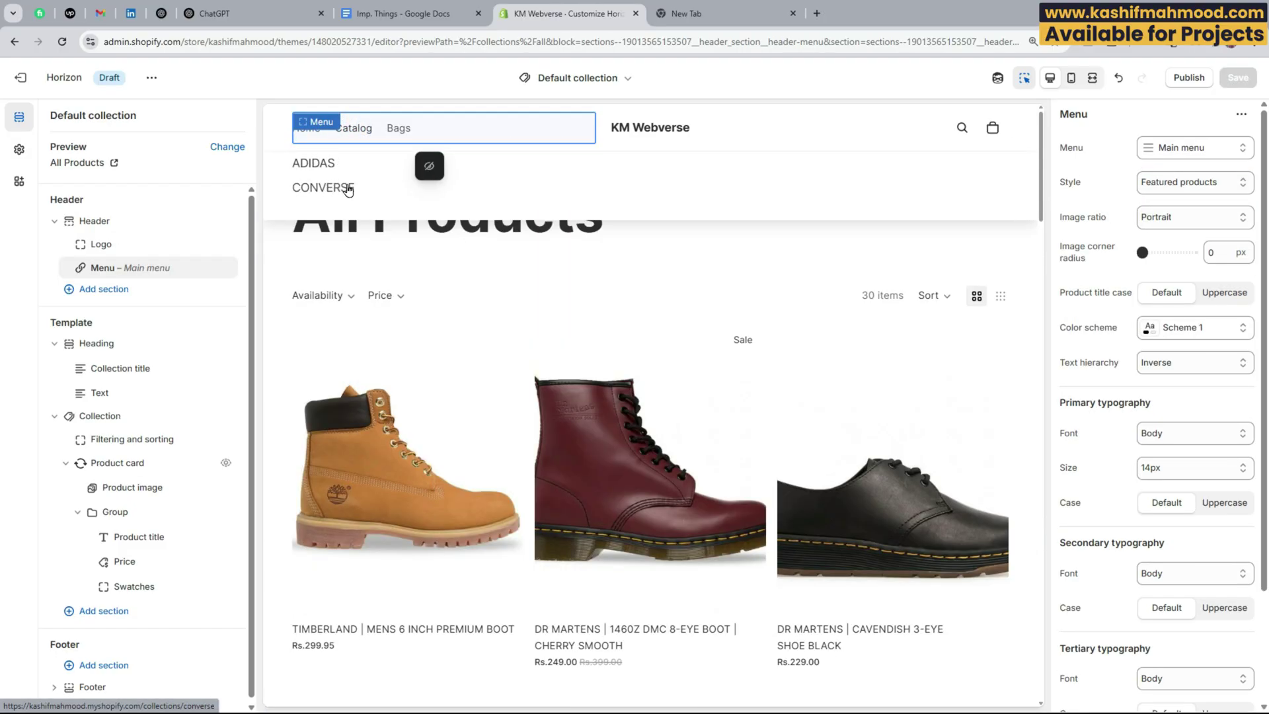
# - Try the Collection images and Featured collections menu styles, then return to Text only
pyautogui.click(1190, 181)
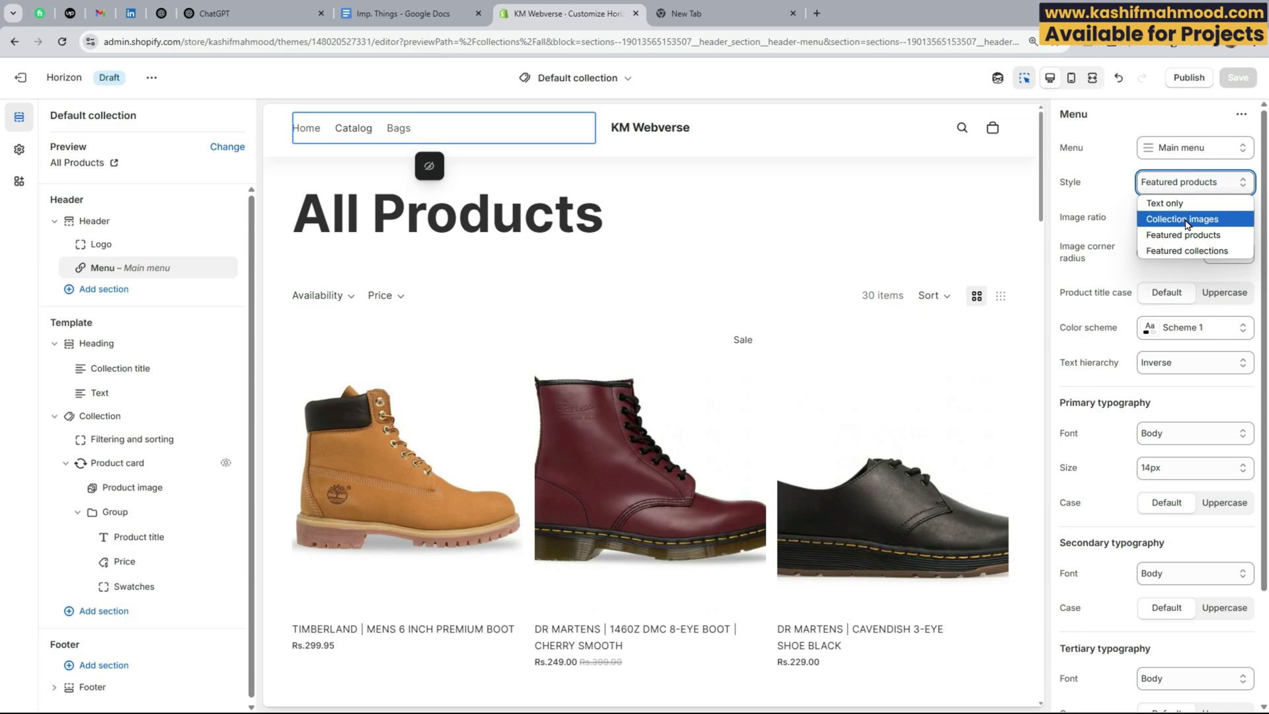
pyautogui.click(1186, 220)
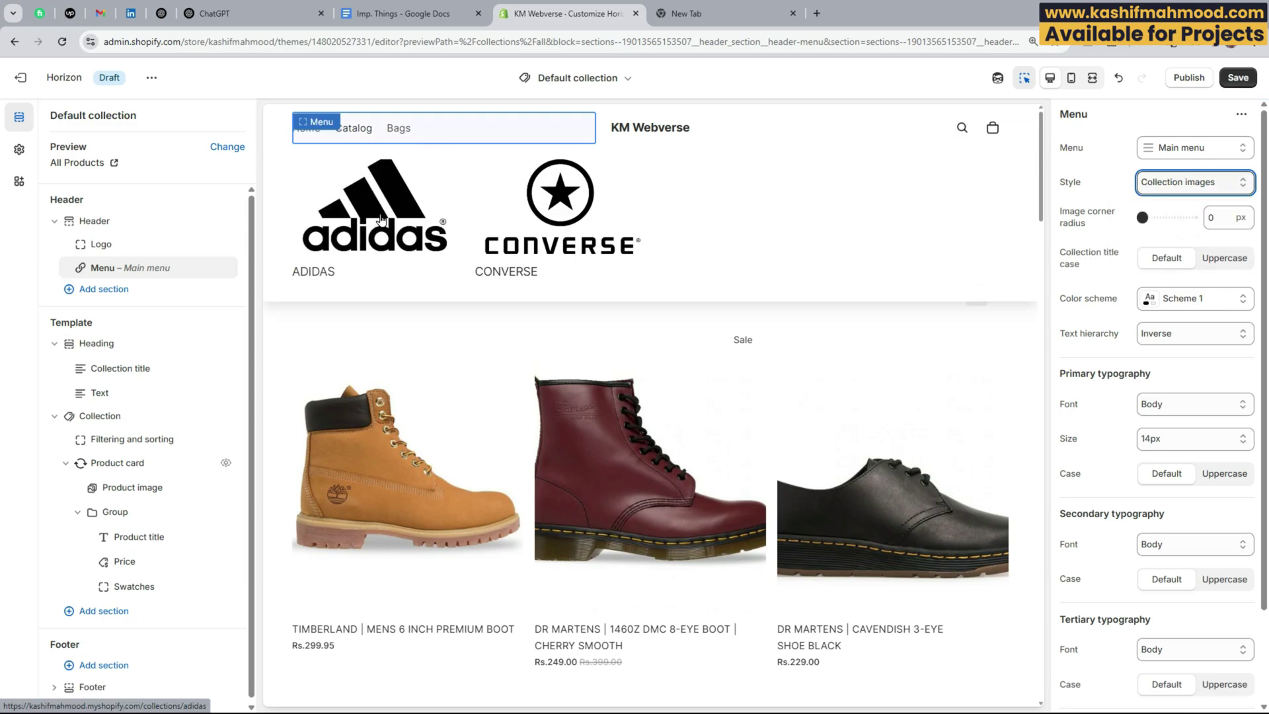
pyautogui.click(1190, 182)
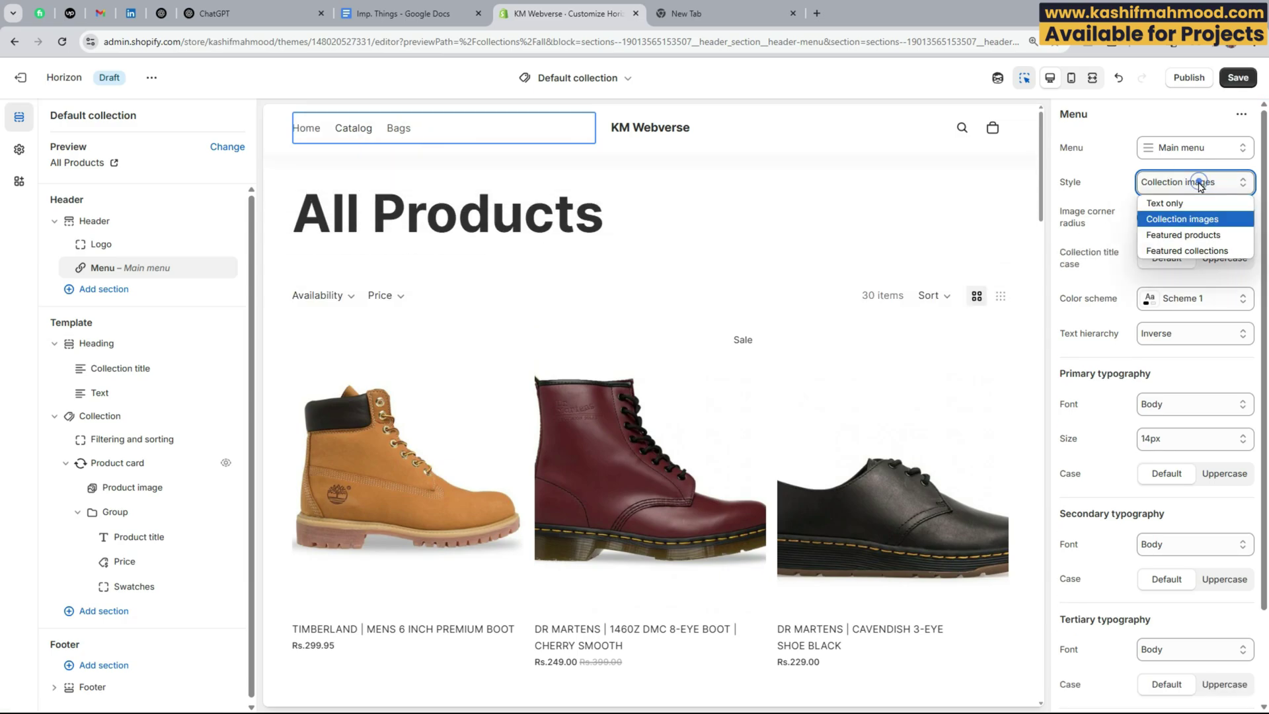
pyautogui.click(1175, 249)
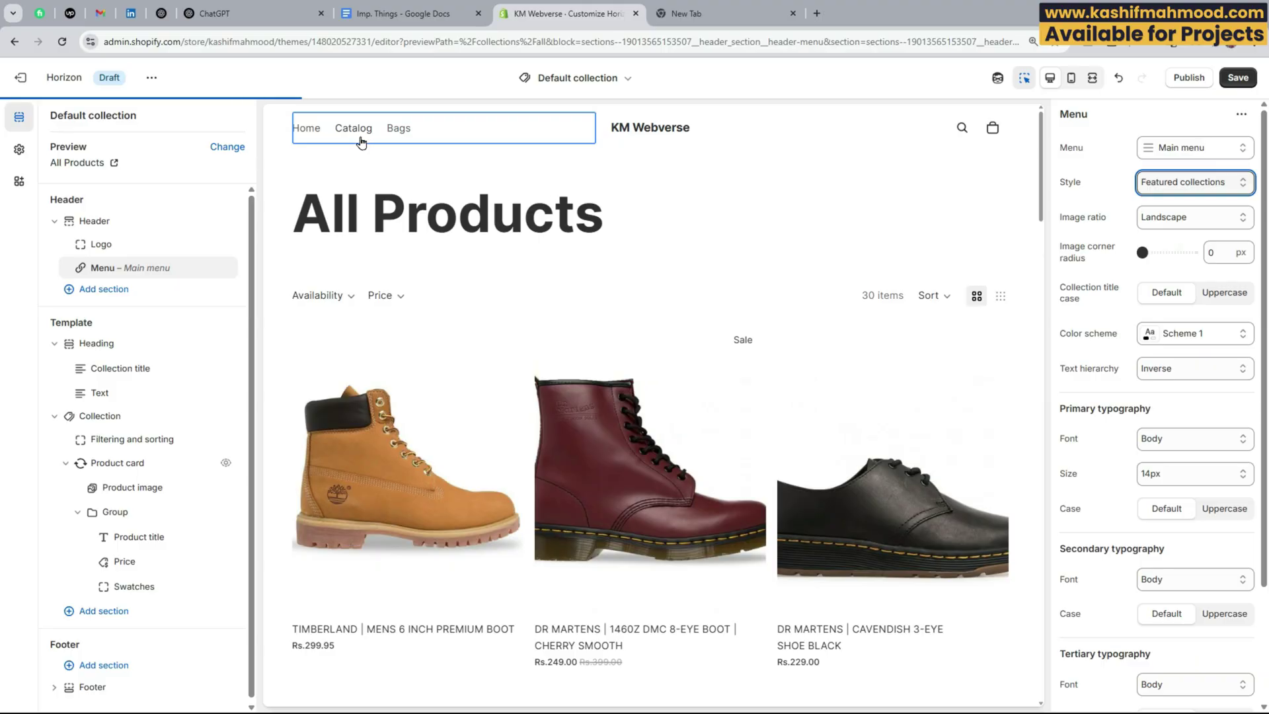
pyautogui.moveTo(353, 128)
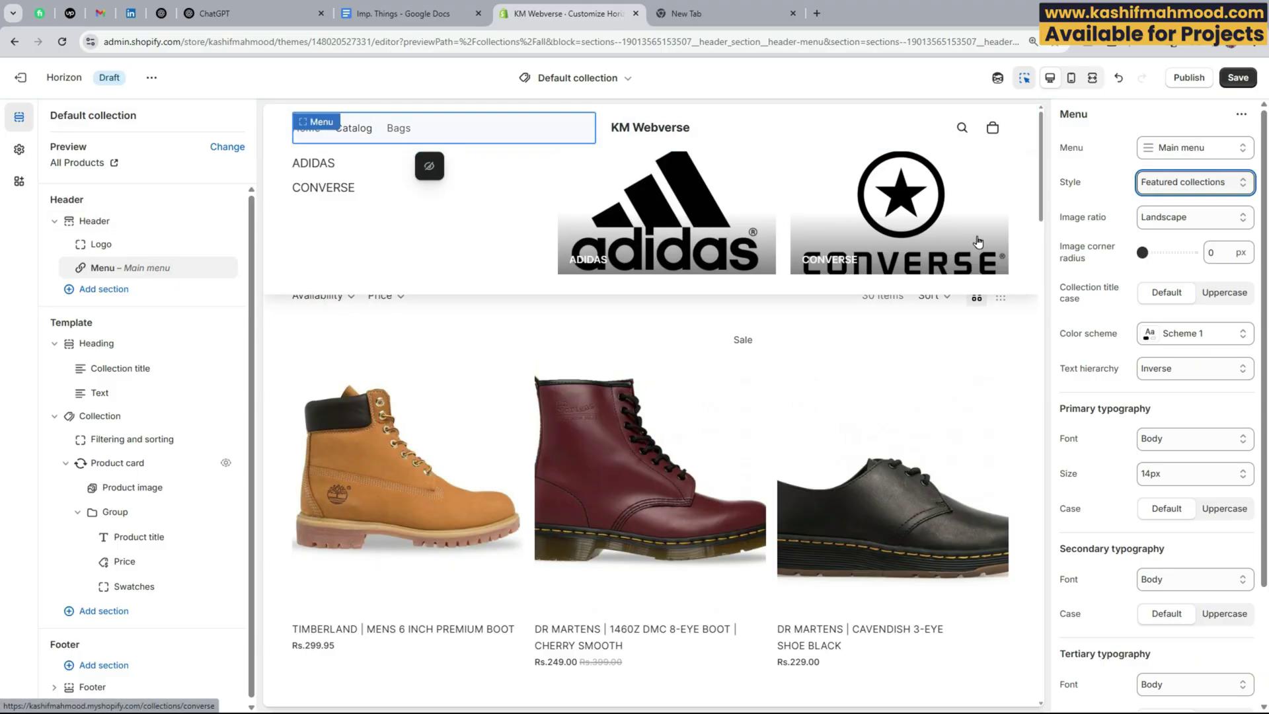
pyautogui.press('Up')
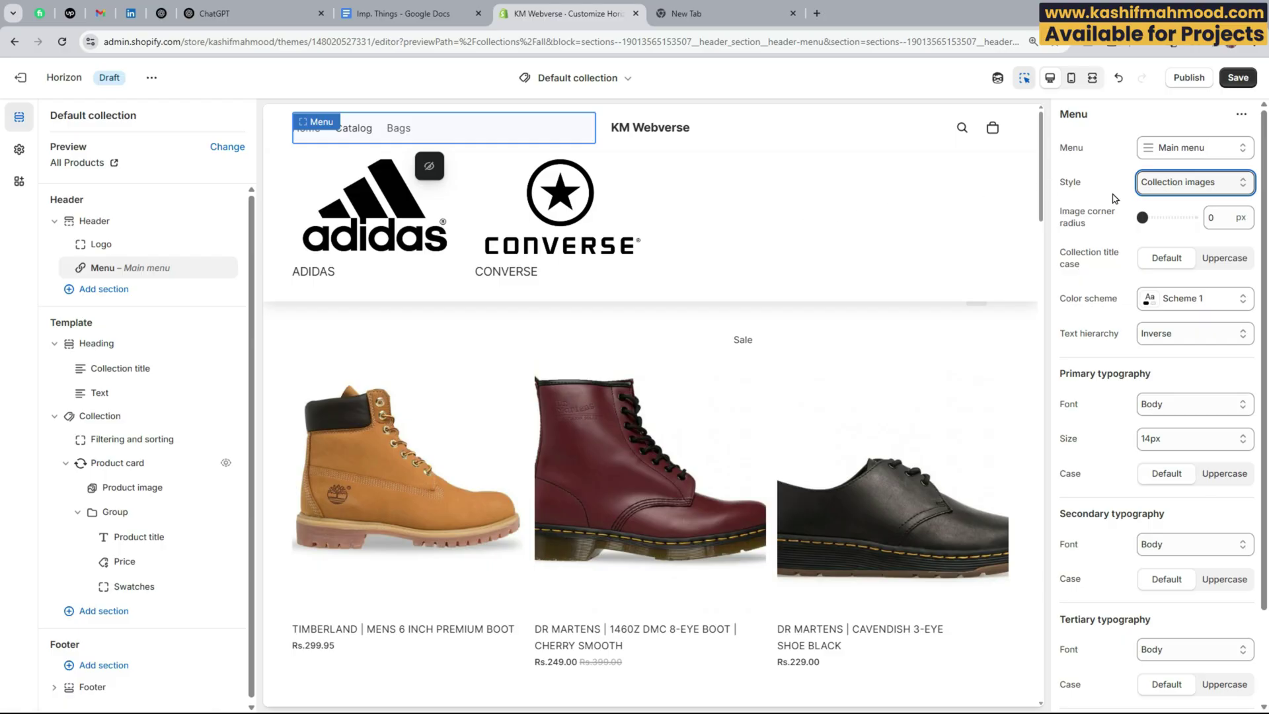
pyautogui.click(1134, 184)
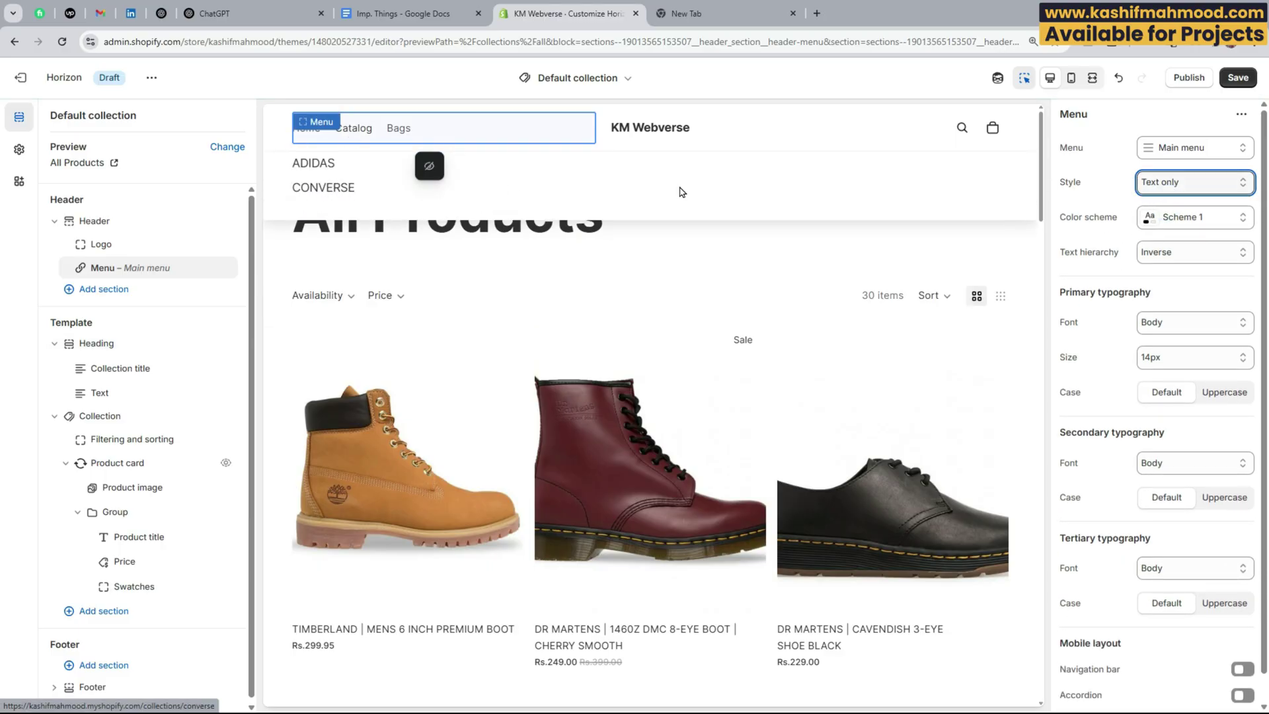
pyautogui.click(1173, 216)
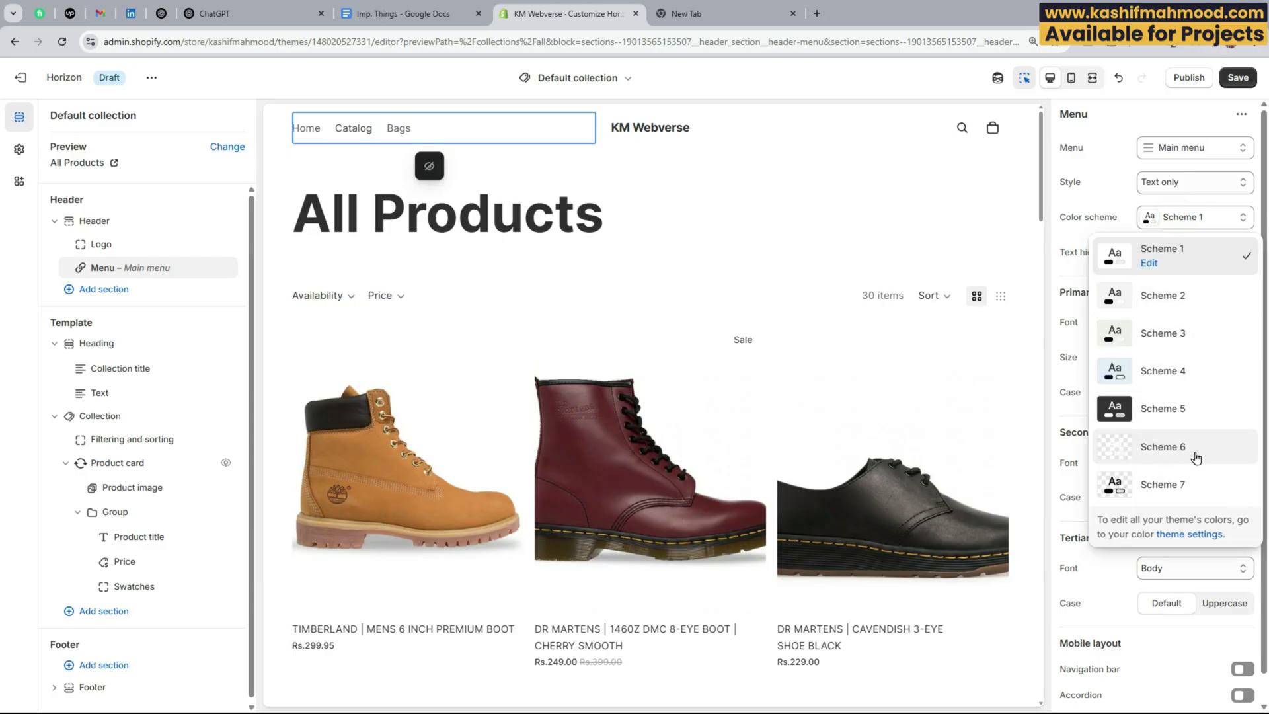
pyautogui.click(1166, 453)
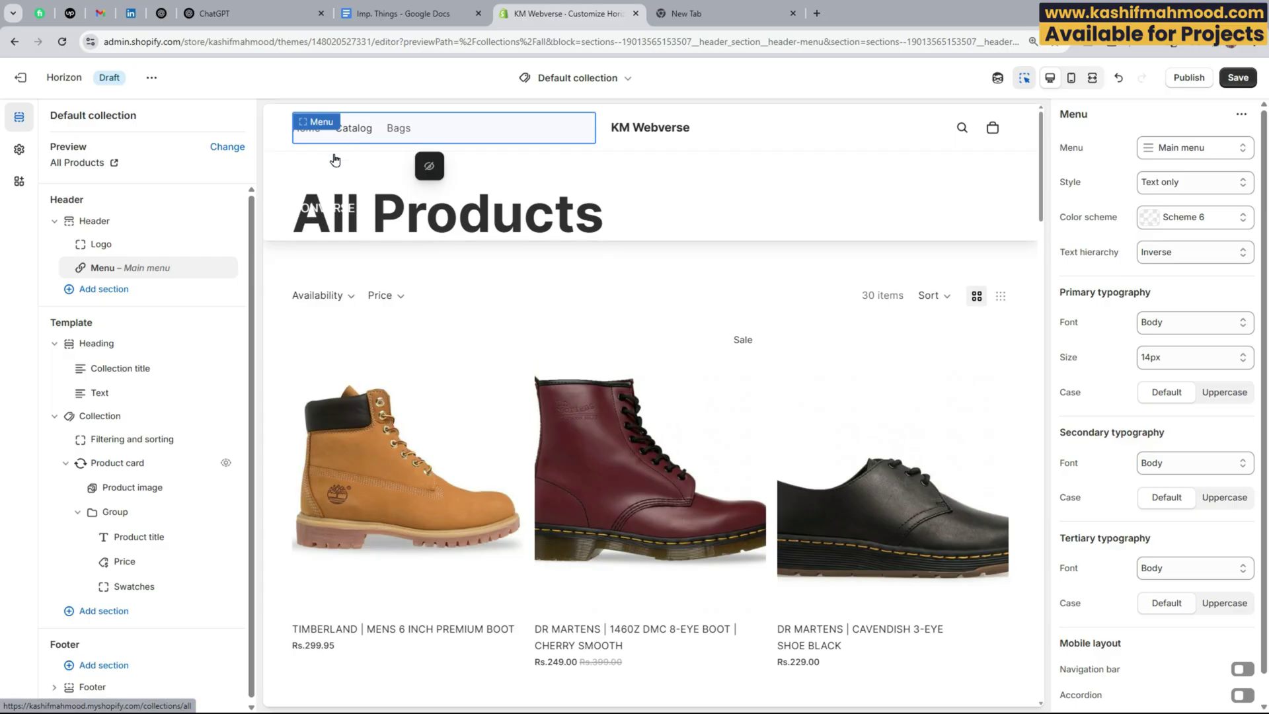
pyautogui.click(1181, 219)
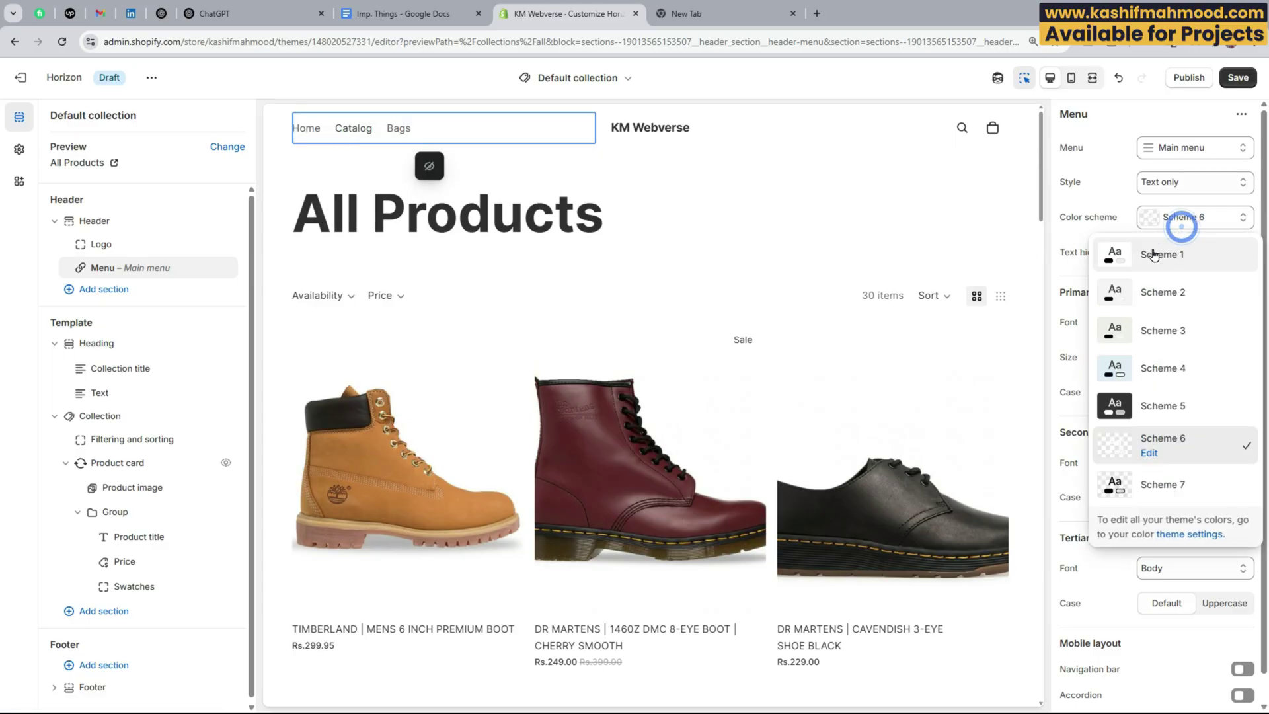
pyautogui.click(1156, 252)
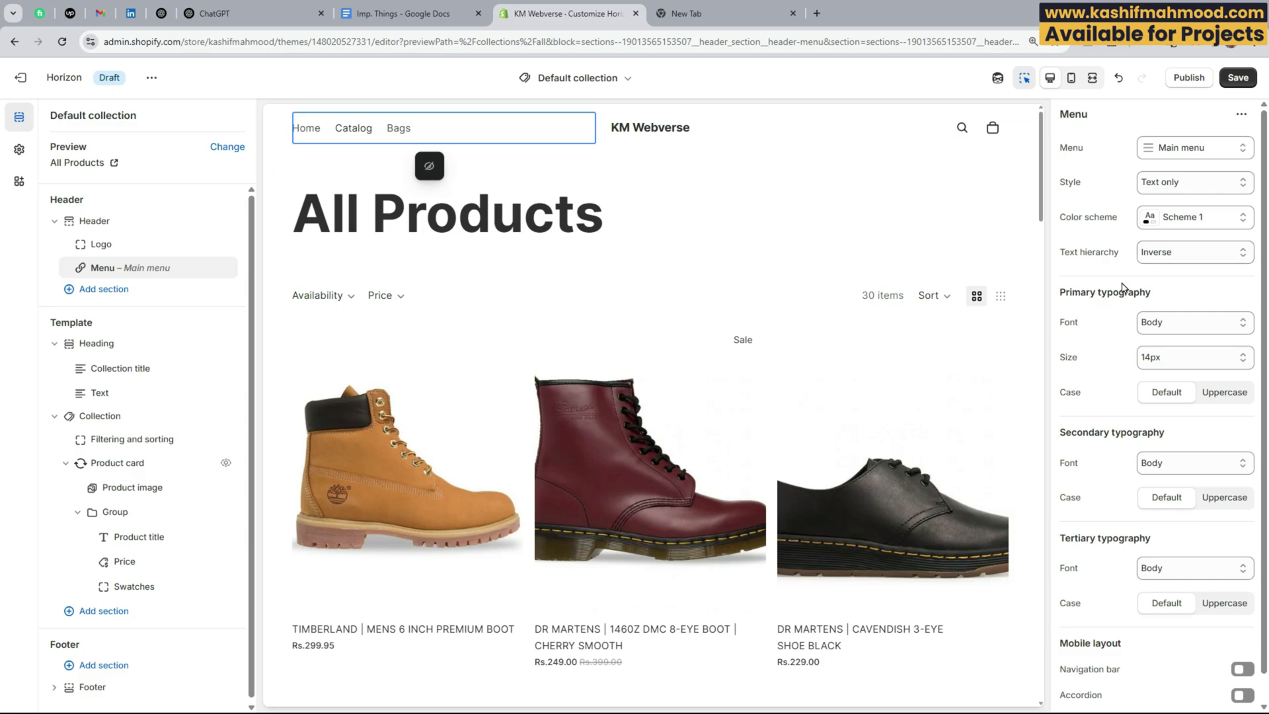
pyautogui.click(1172, 259)
# - Keep Inverse text hierarchy and Body as the primary menu font
pyautogui.click(1173, 262)
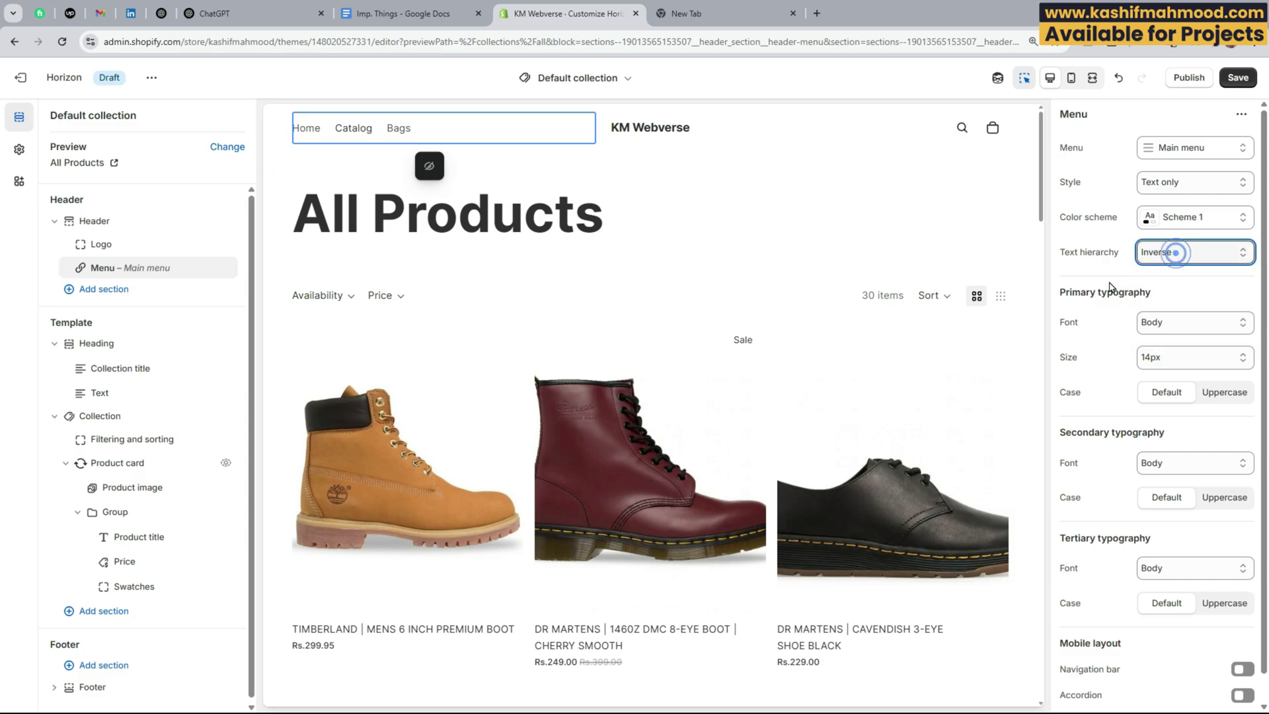
pyautogui.scroll(-1, 1113, 298)
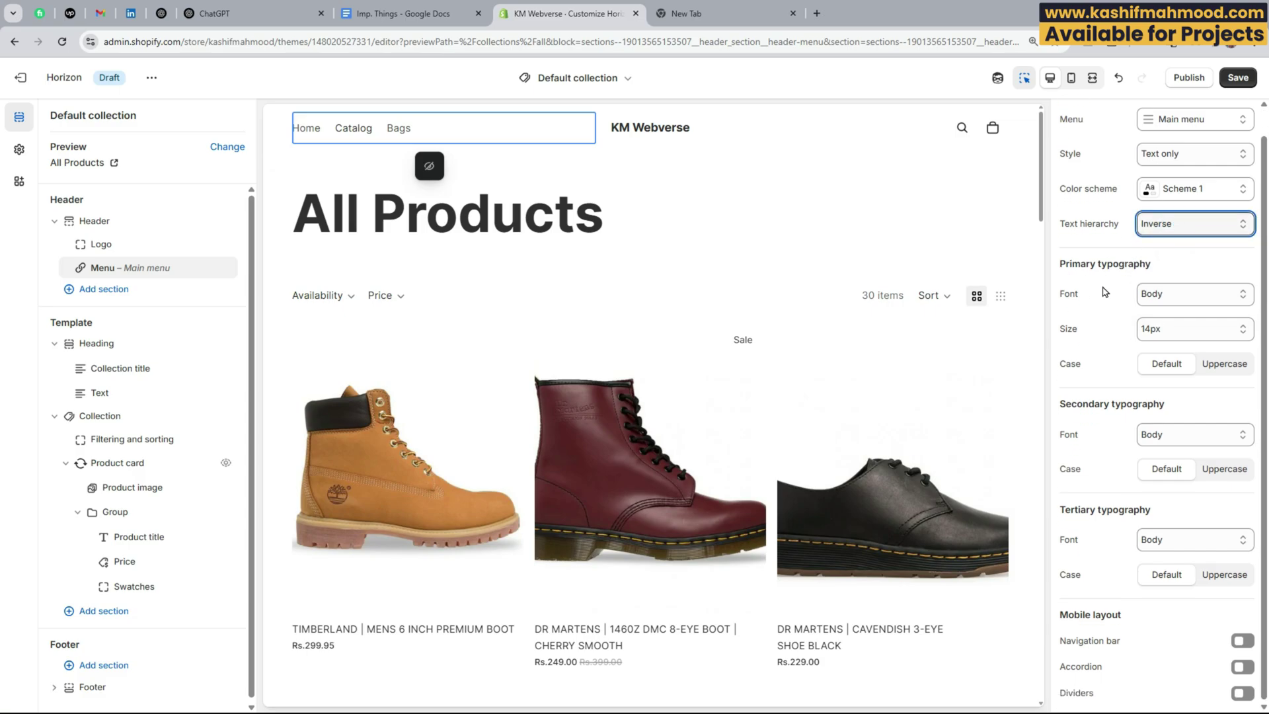
pyautogui.click(1155, 295)
pyautogui.click(1095, 297)
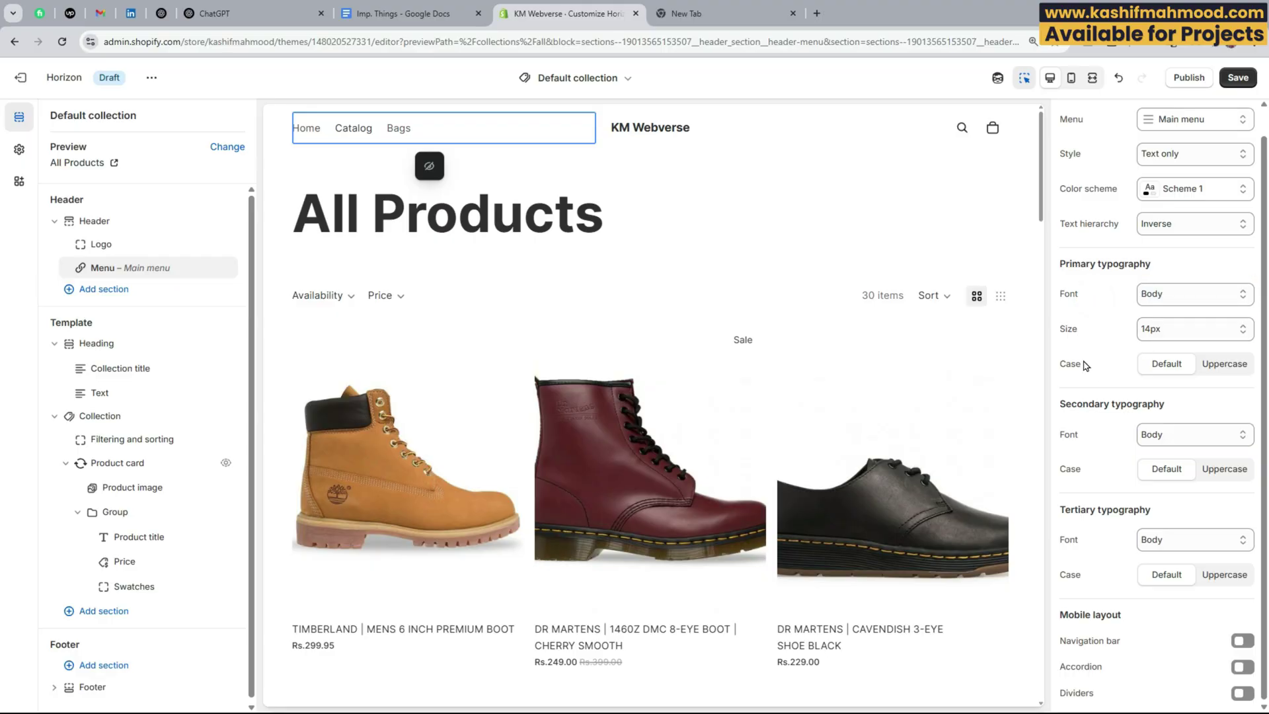
pyautogui.click(1171, 295)
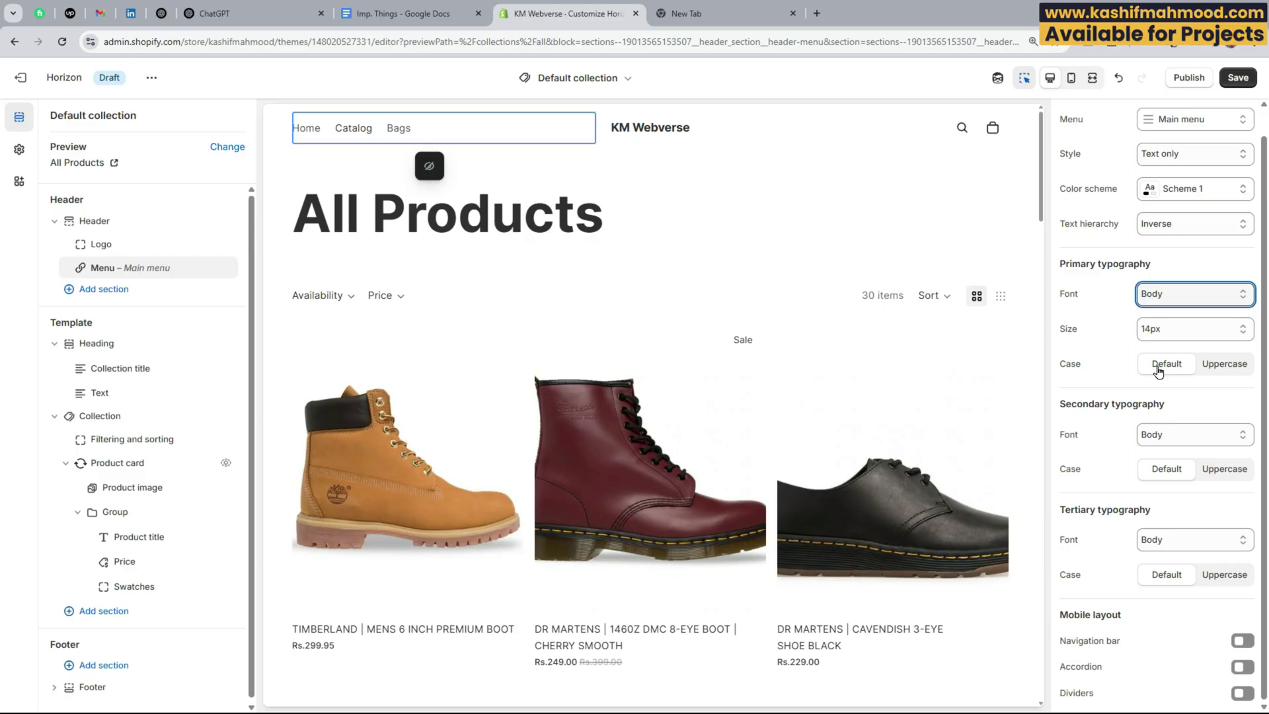
# - Try Uppercase for primary typography case, revert to Default, and highlight Secondary typography
pyautogui.click(1226, 366)
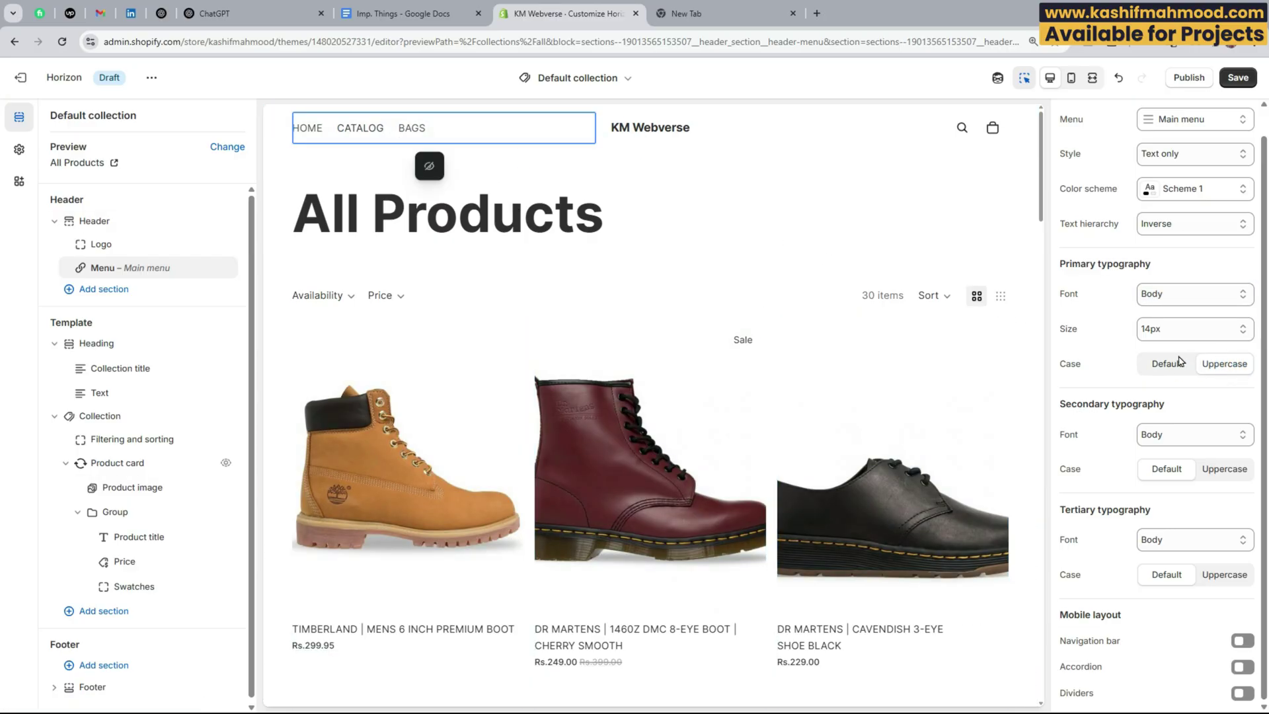
pyautogui.click(1159, 365)
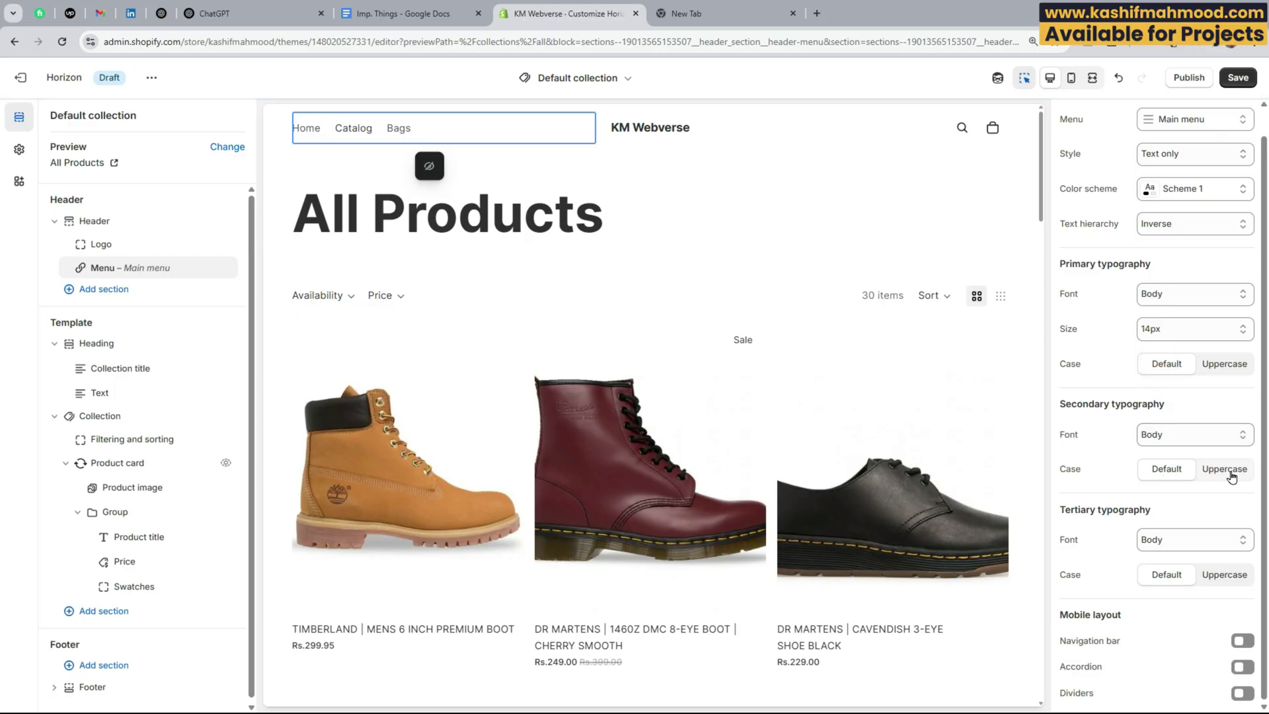
pyautogui.moveTo(1061, 404); pyautogui.dragTo(1173, 413)
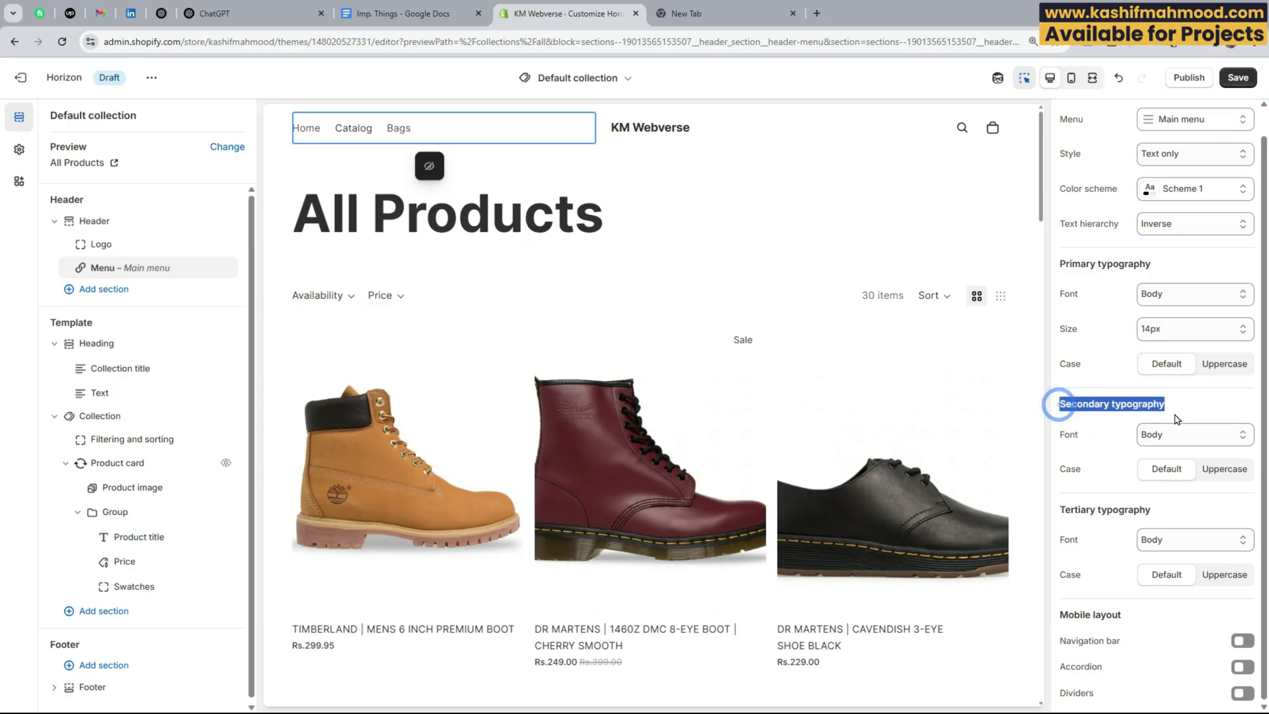
# - Switch the editor preview to mobile layout and open and close the hamburger drawer
pyautogui.click(1106, 475)
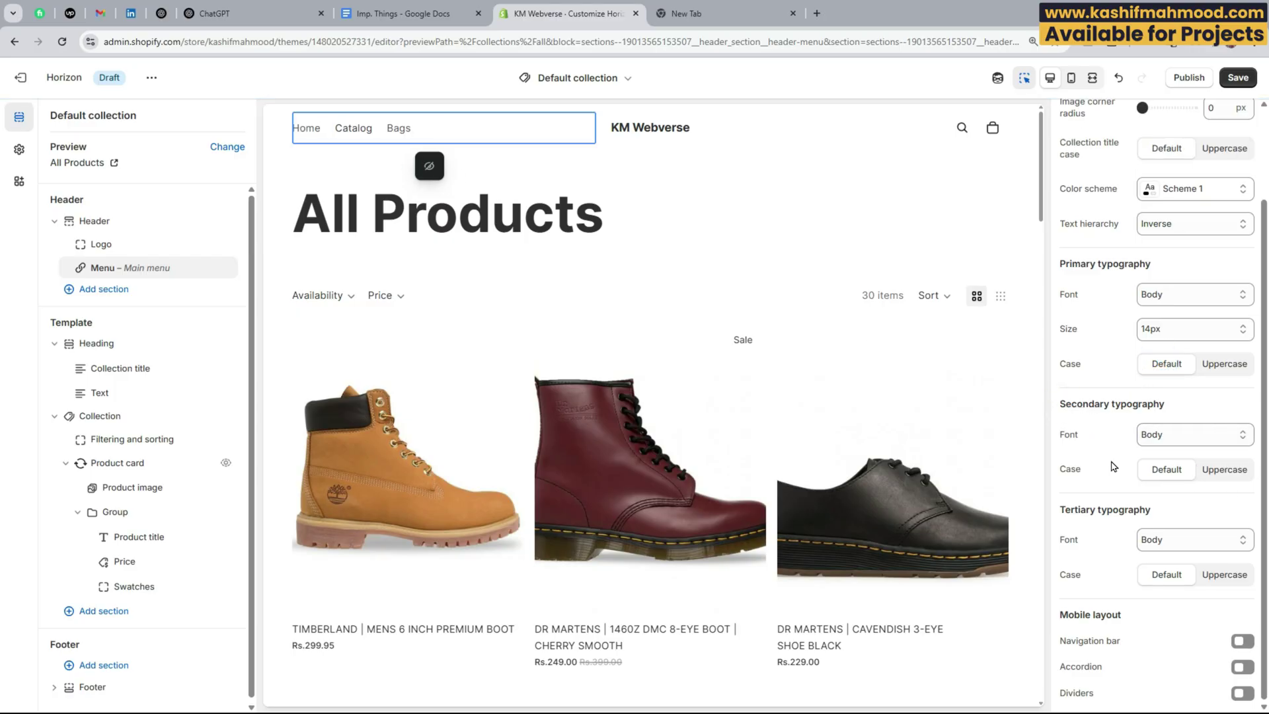
pyautogui.moveTo(1060, 617); pyautogui.dragTo(1123, 618)
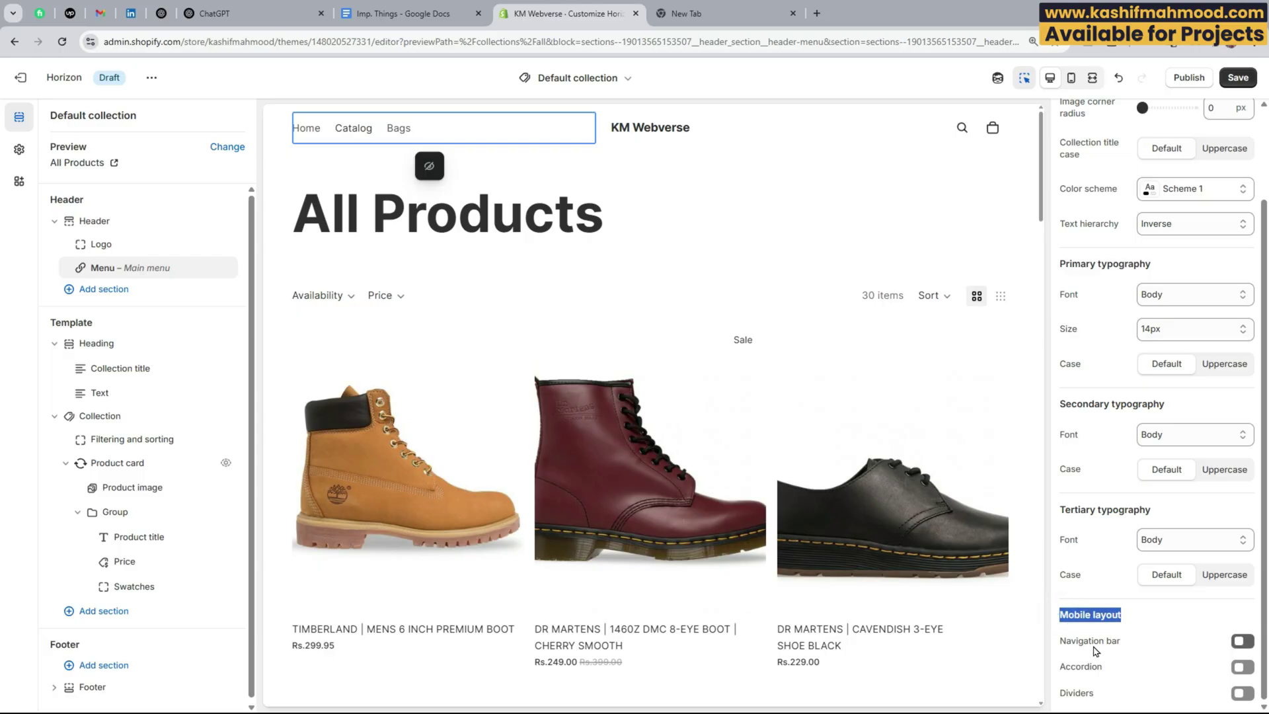
pyautogui.click(1071, 77)
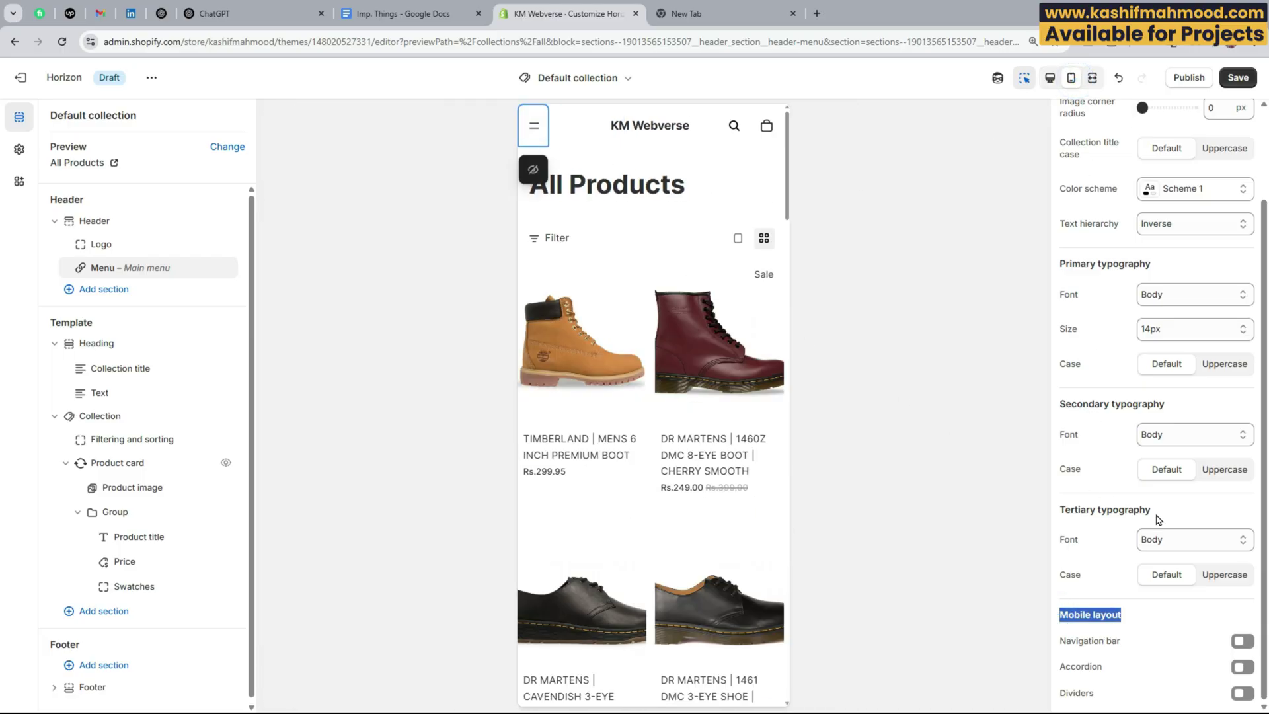
pyautogui.click(533, 124)
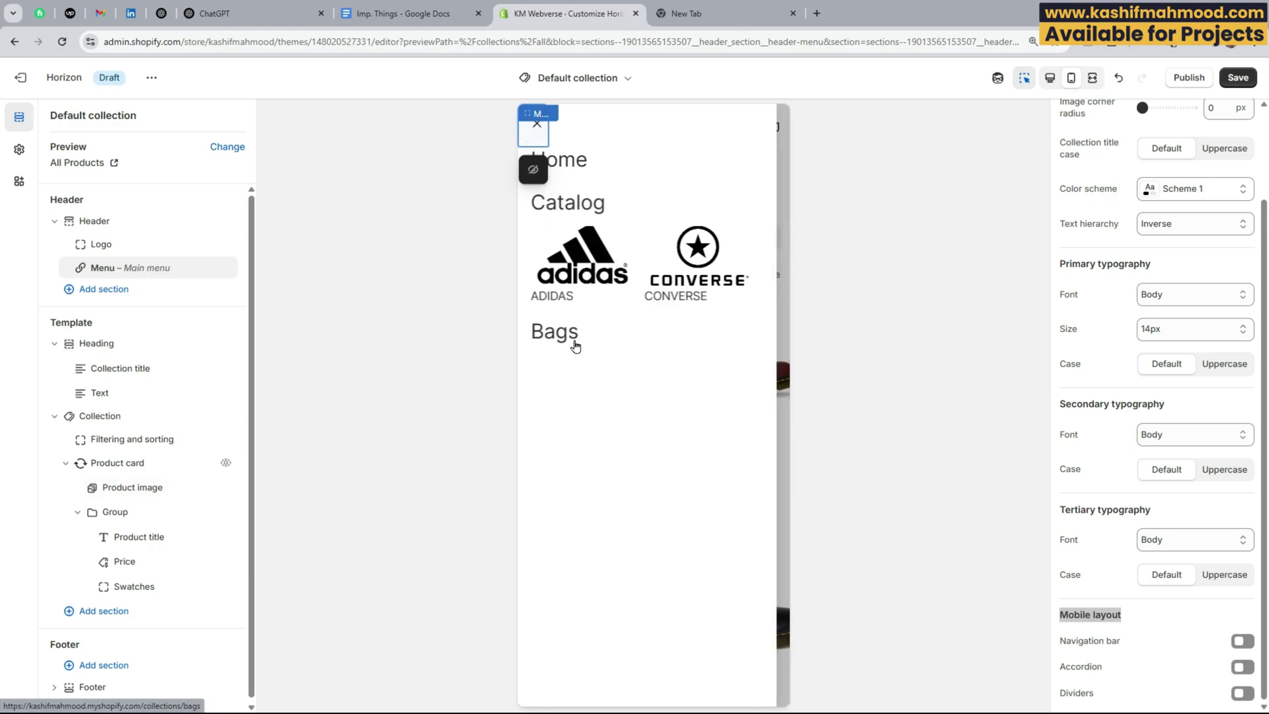
pyautogui.click(1164, 616)
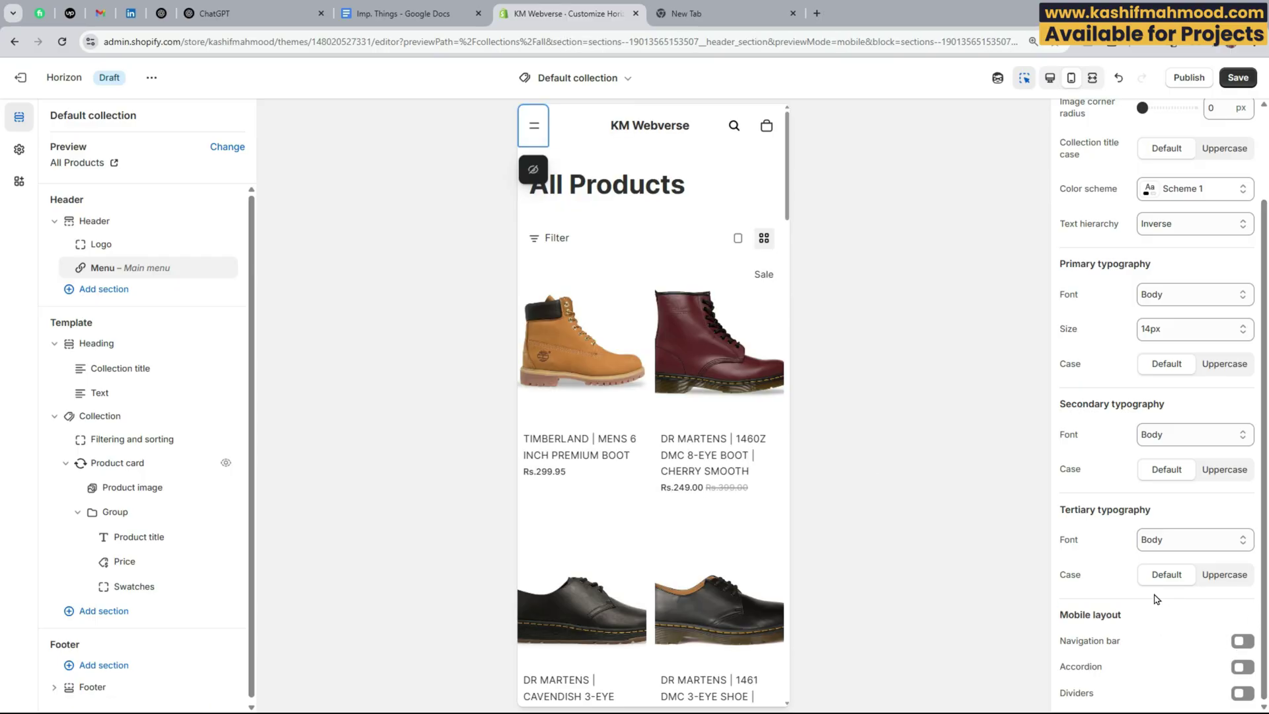
# - Turn on the mobile Navigation bar and check the menu drawer
pyautogui.click(1241, 642)
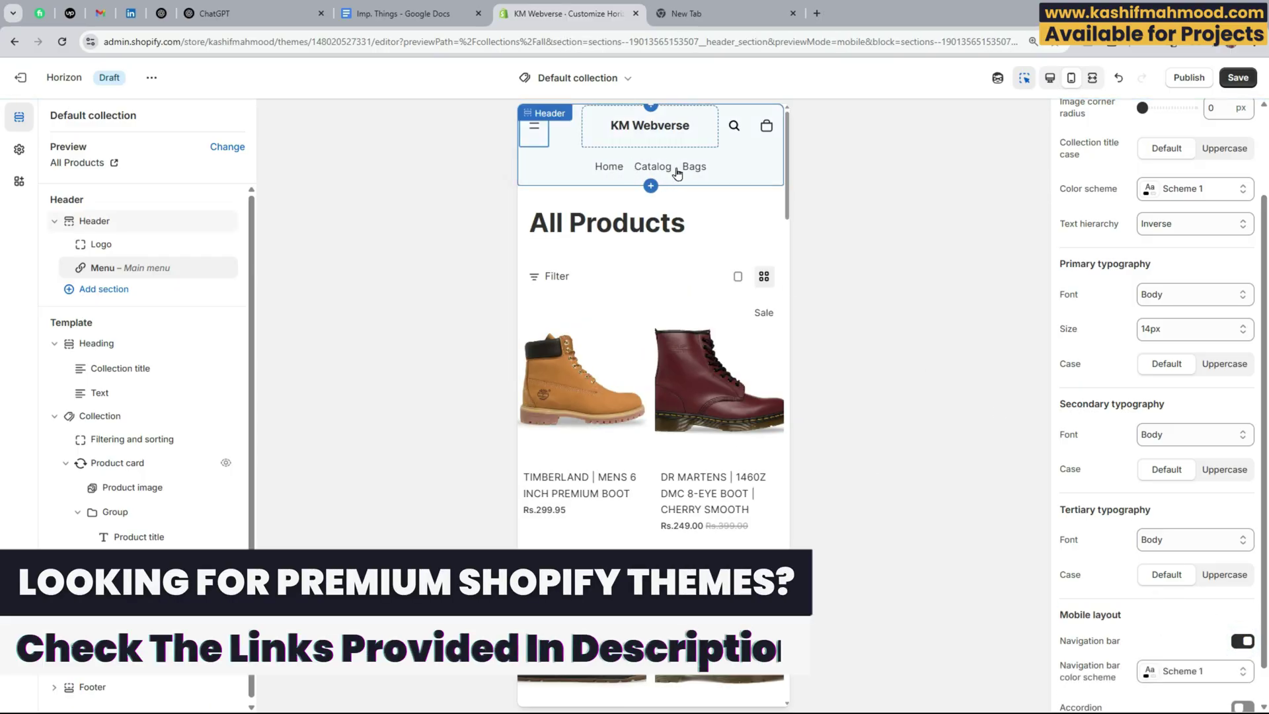
pyautogui.click(534, 132)
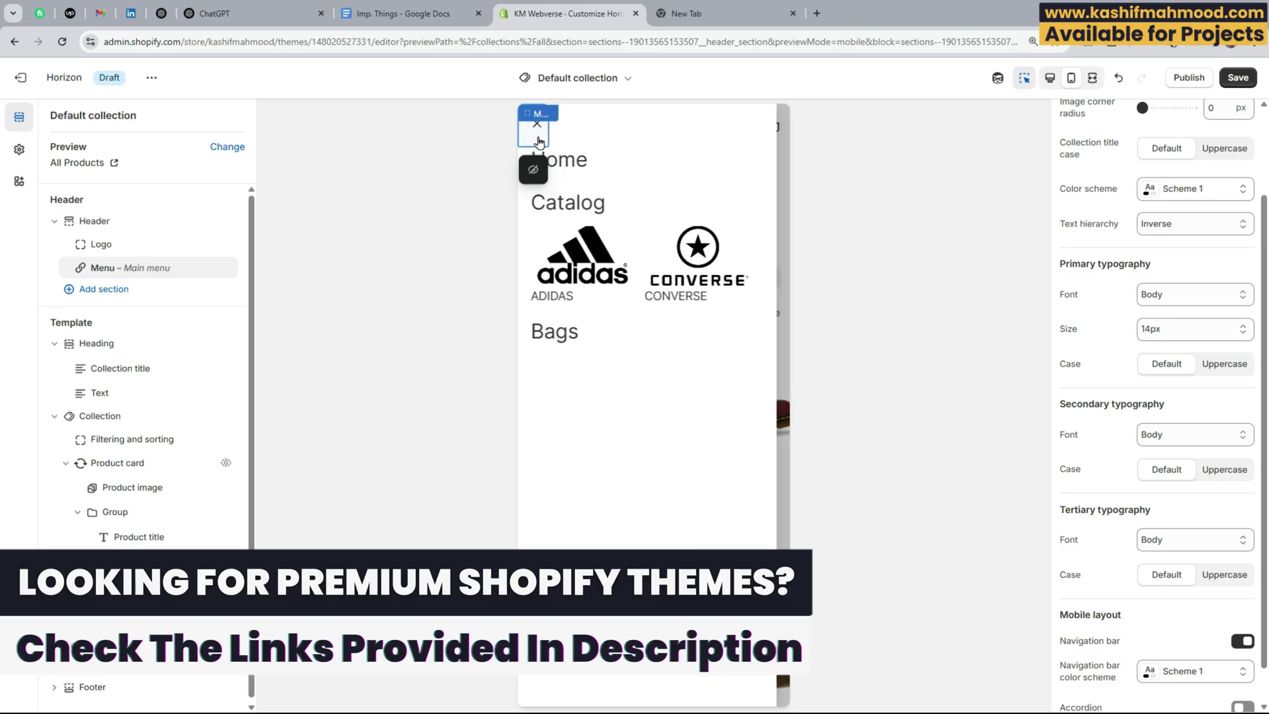
pyautogui.click(536, 139)
pyautogui.scroll(-1, 1140, 610)
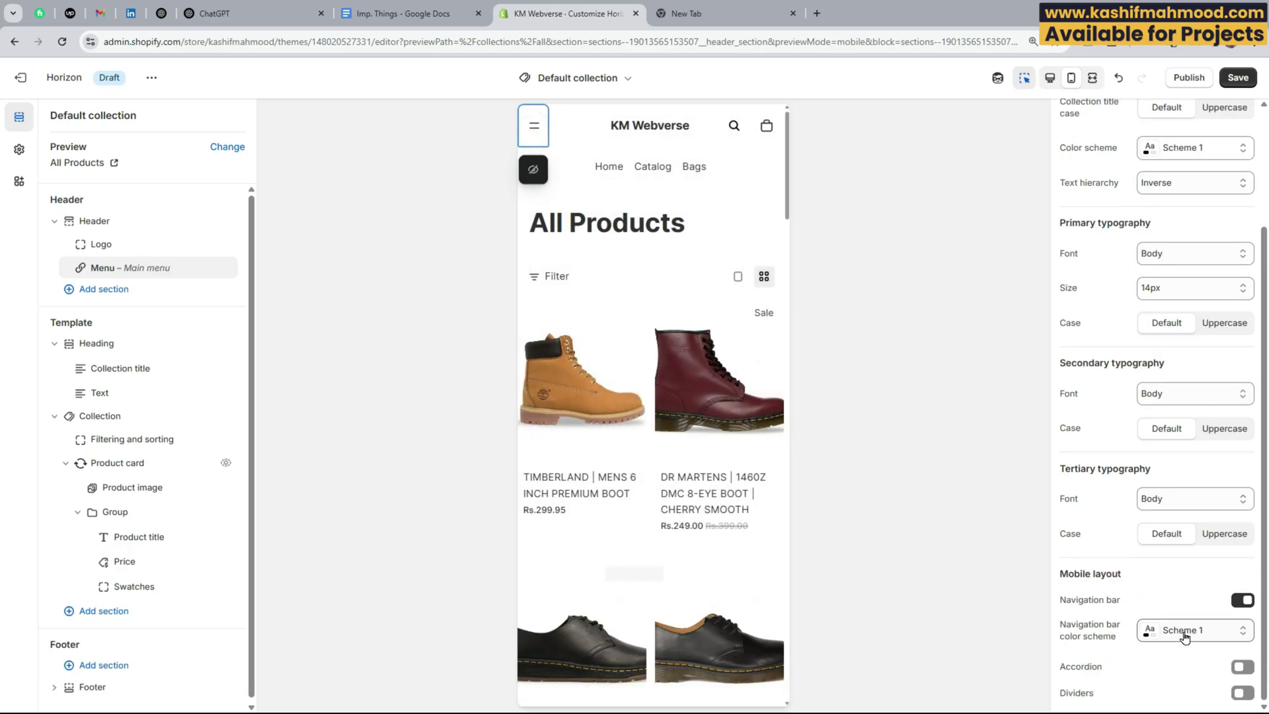
# - Enable Accordion and test expanding and collapsing the Catalog group in the drawer
pyautogui.click(1244, 667)
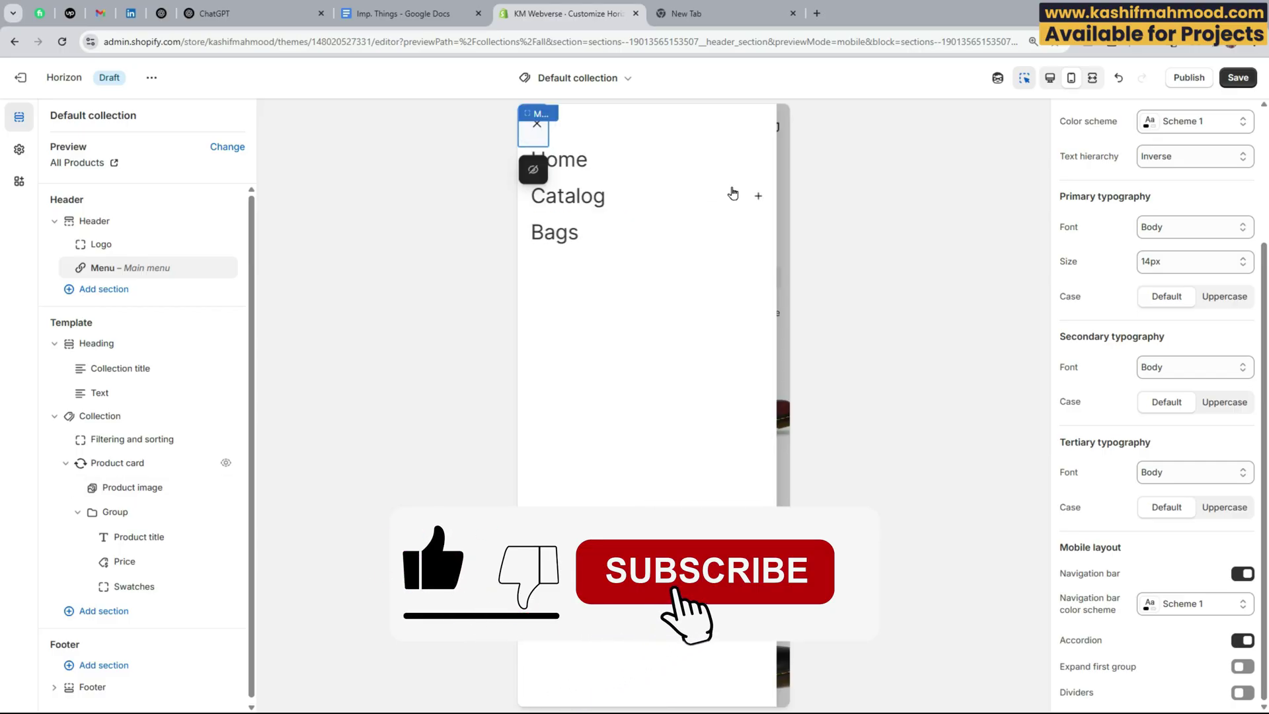
pyautogui.click(759, 196)
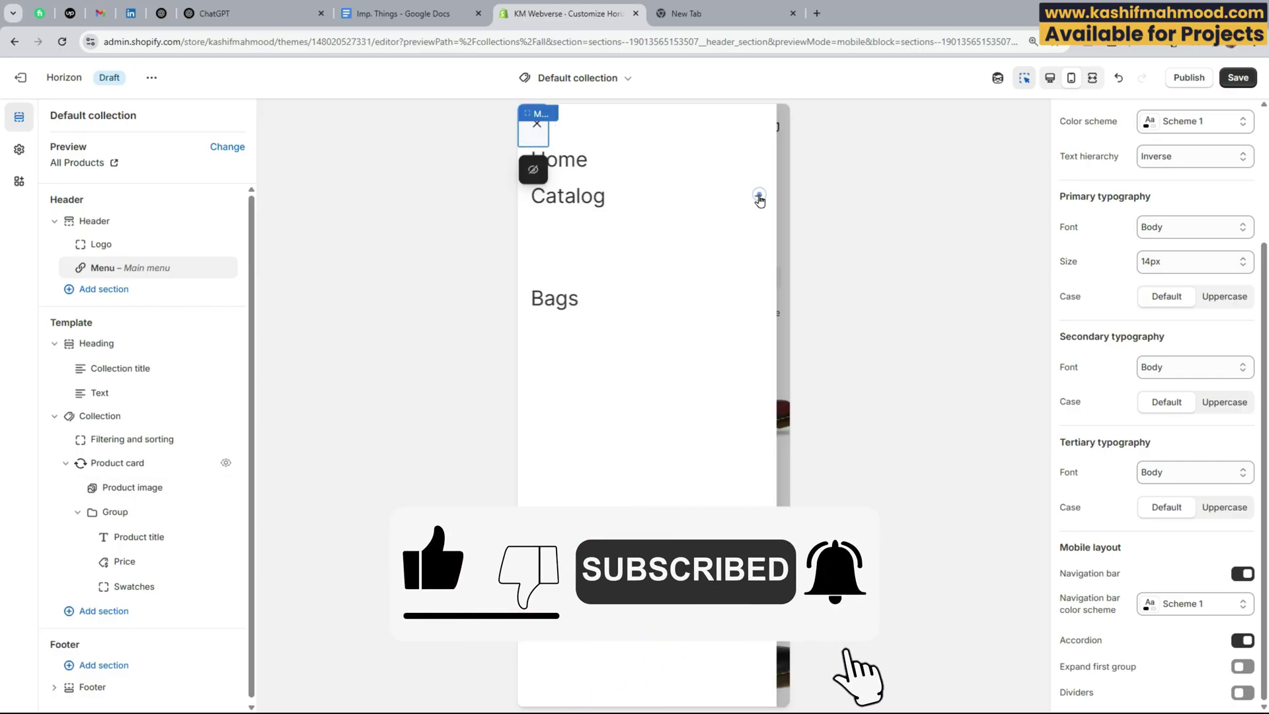
pyautogui.click(758, 197)
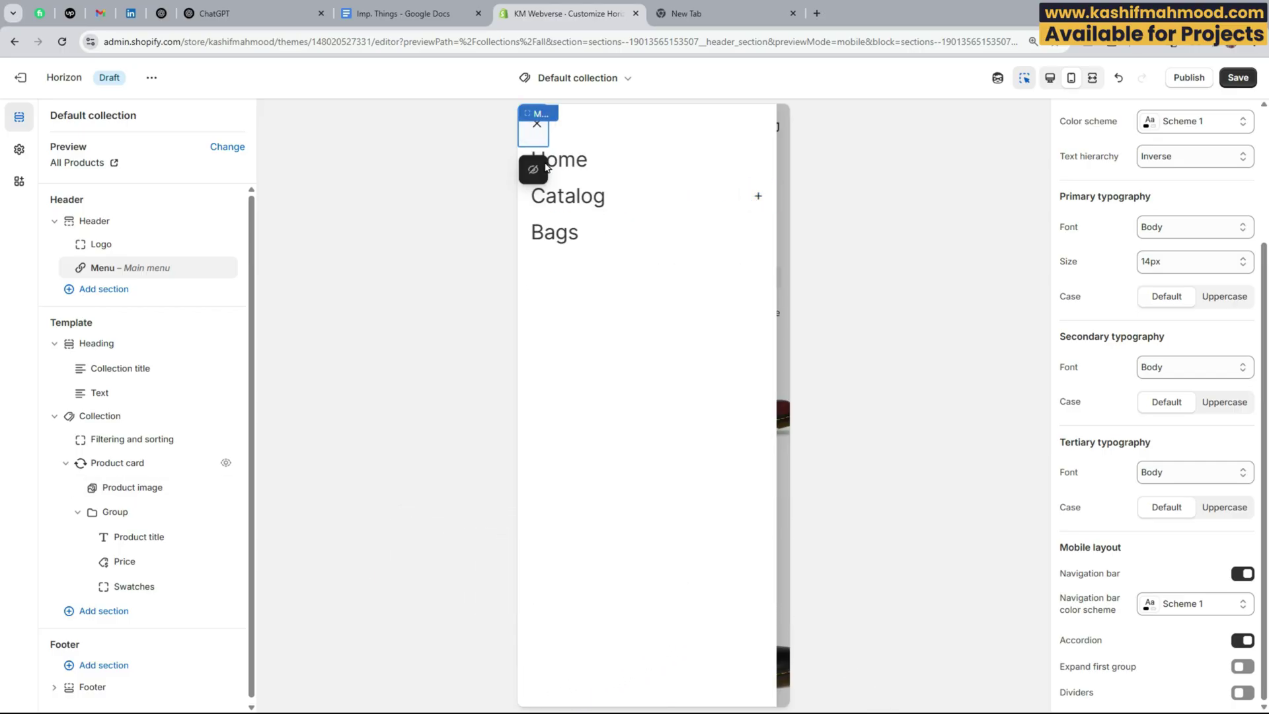
pyautogui.click(533, 132)
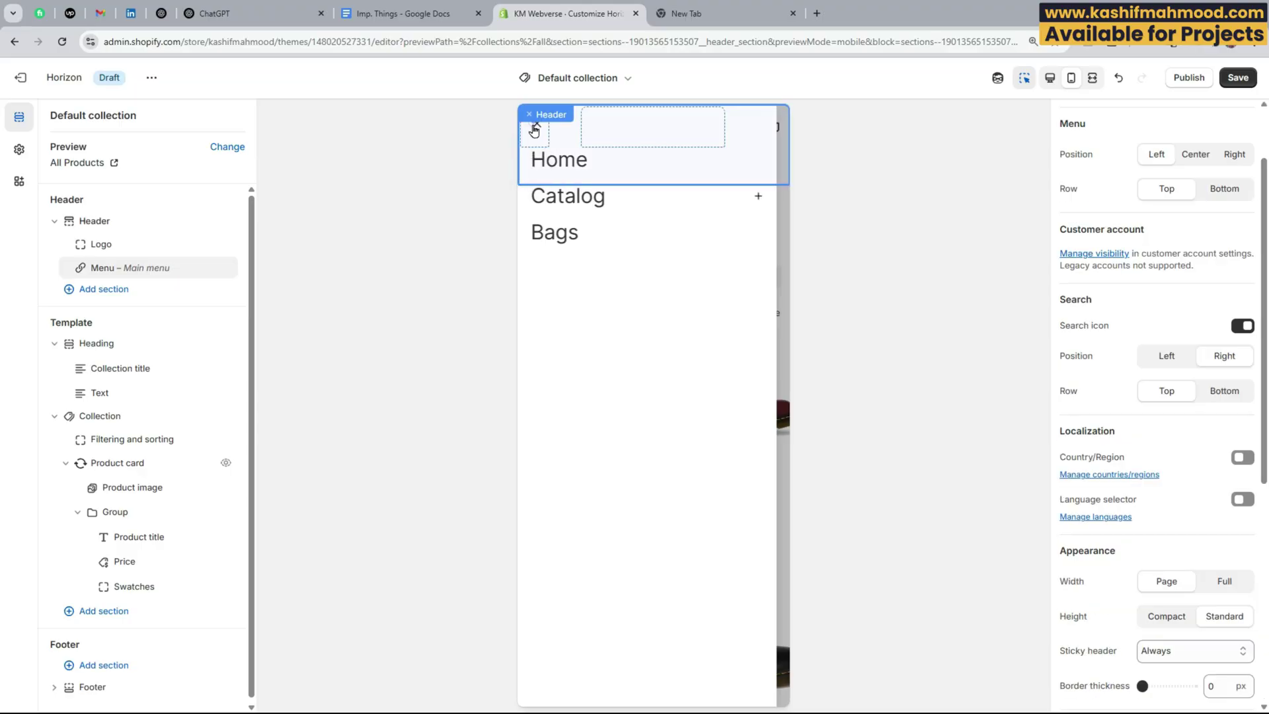
pyautogui.click(533, 133)
# - Enable Dividers and check them between the drawer's Home, Catalog and Bags links
pyautogui.click(1241, 692)
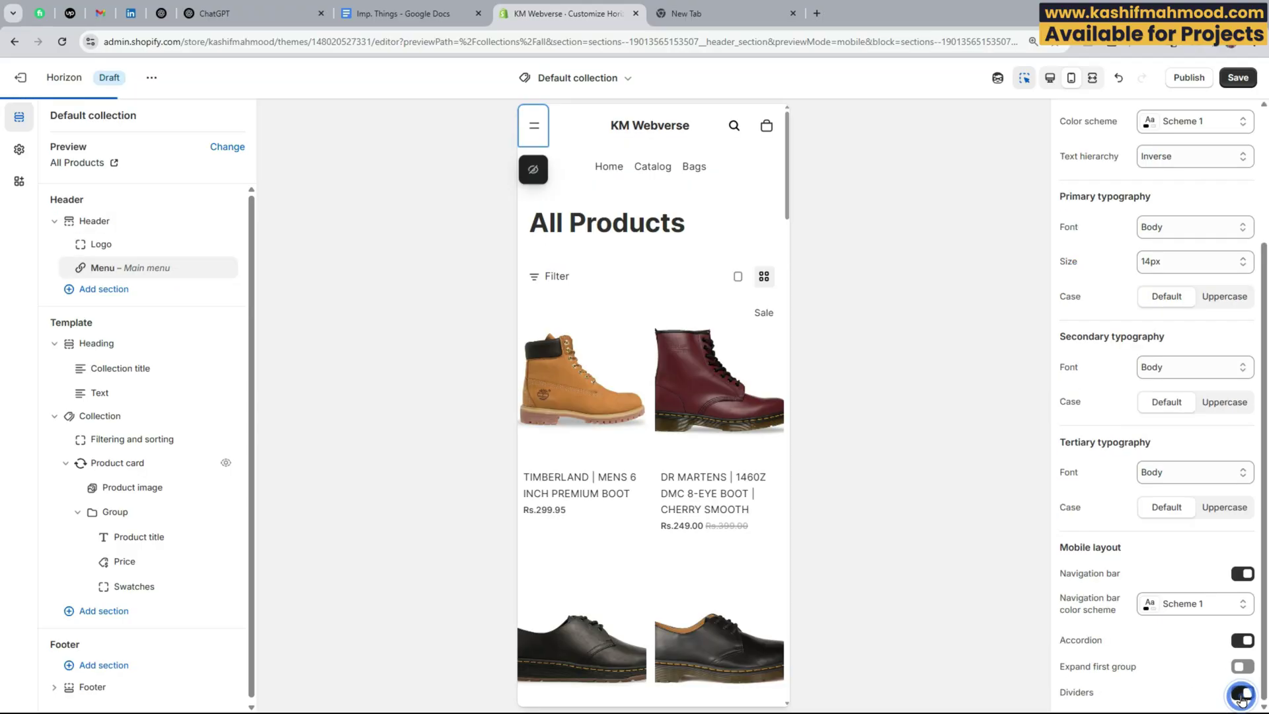
pyautogui.click(534, 127)
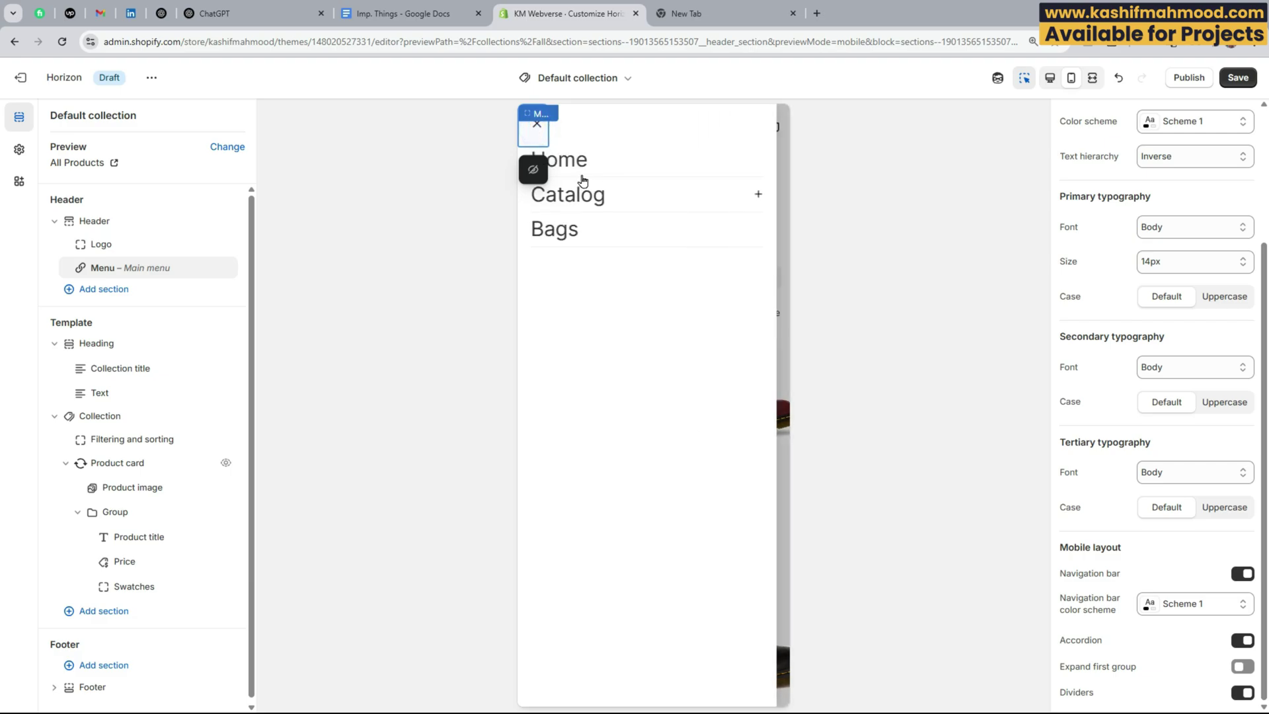
pyautogui.click(533, 127)
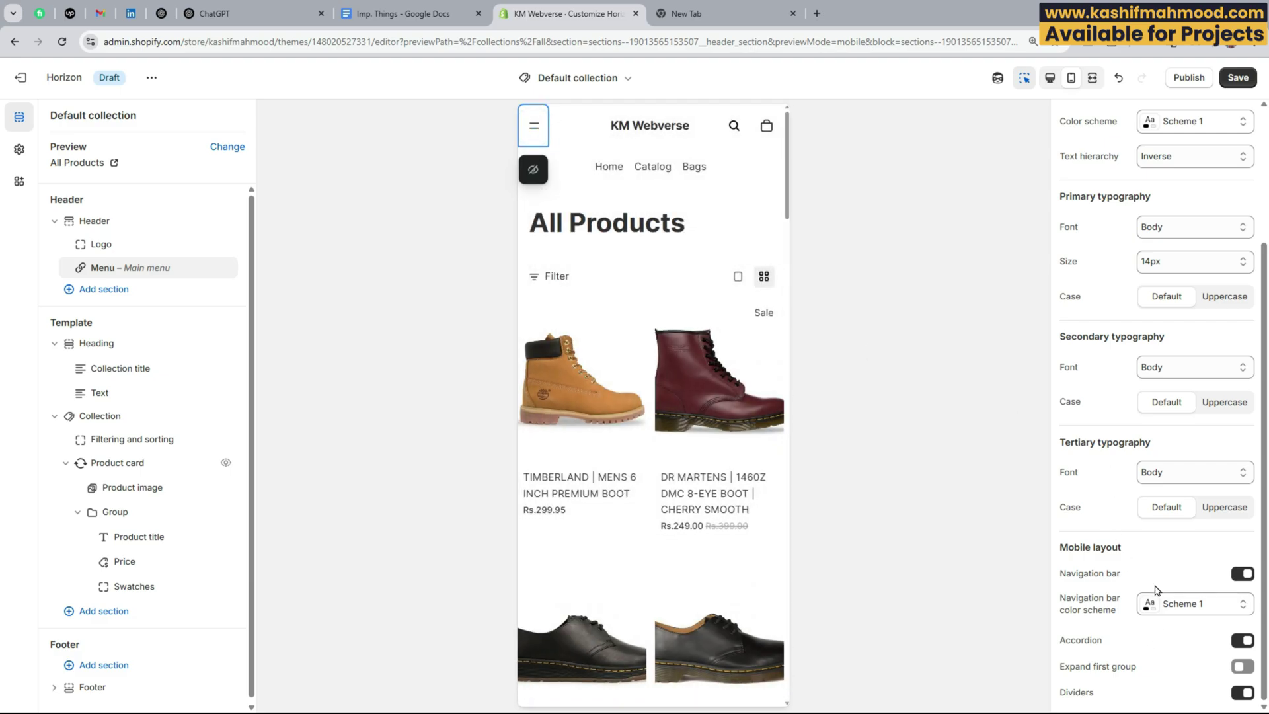
pyautogui.scroll(2, 1120, 533)
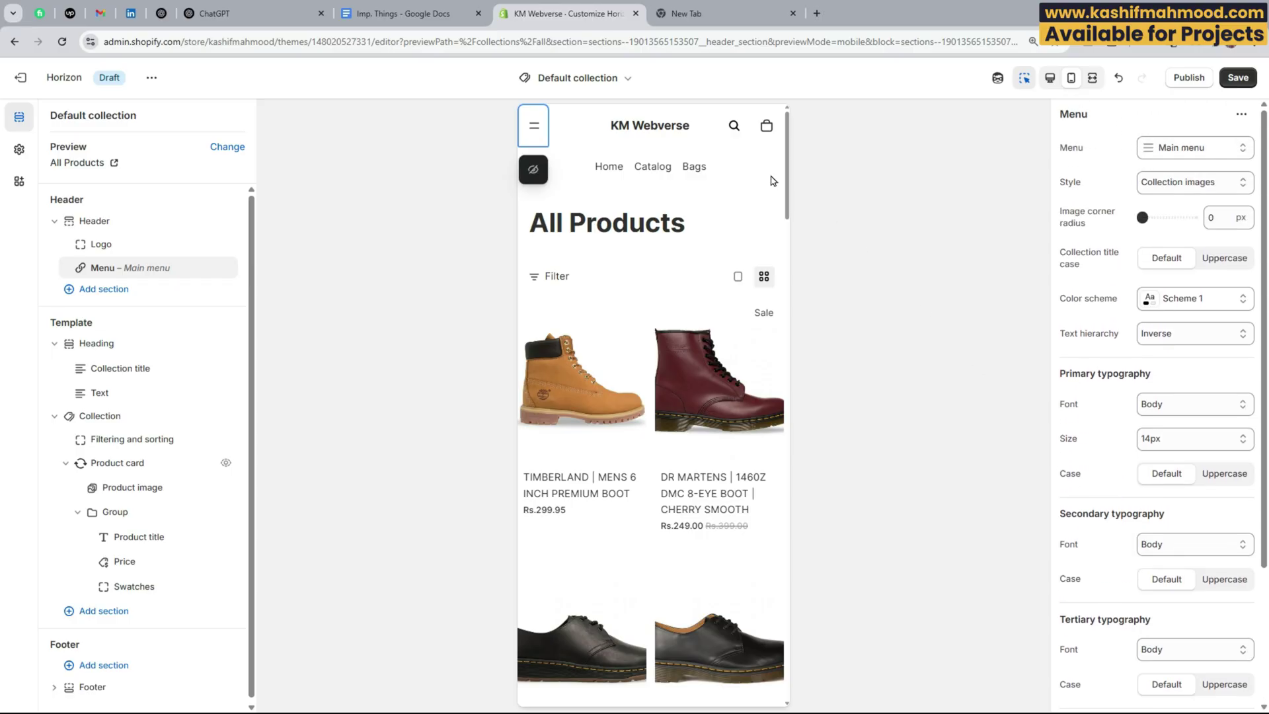
# - Return the preview to desktop layout and set the menu Style back to Text only
pyautogui.click(1048, 78)
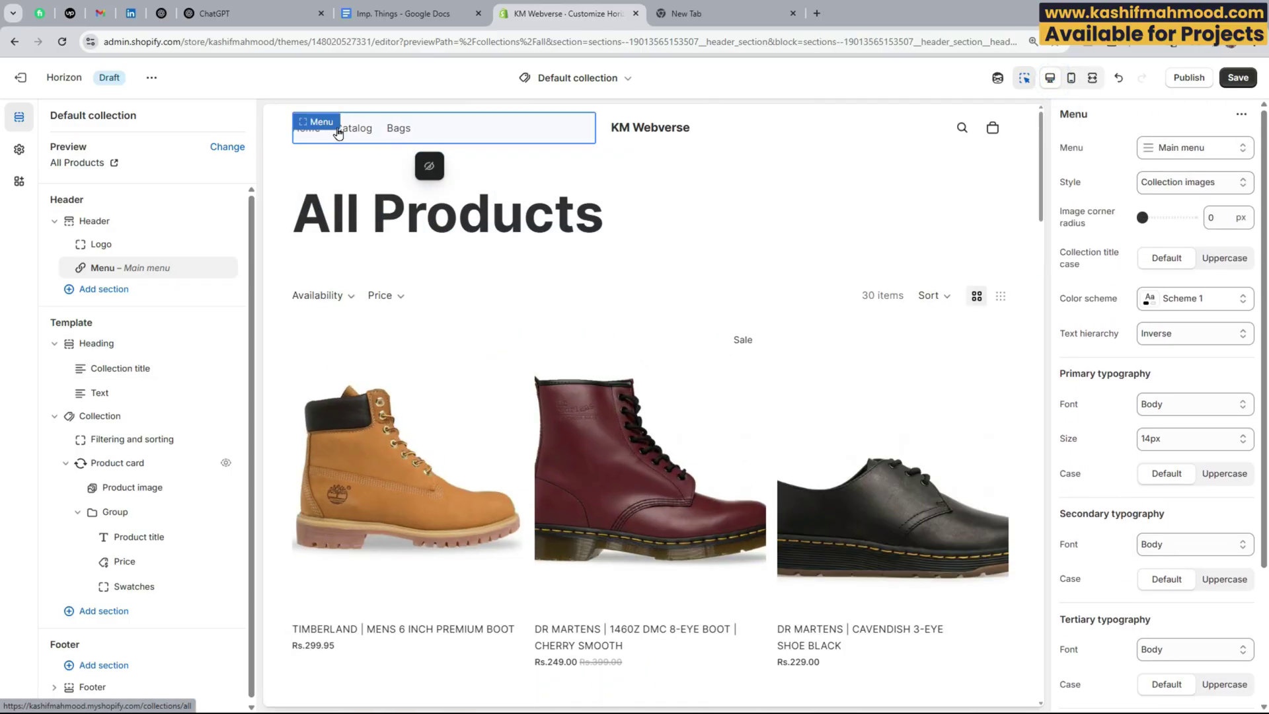
pyautogui.moveTo(352, 127)
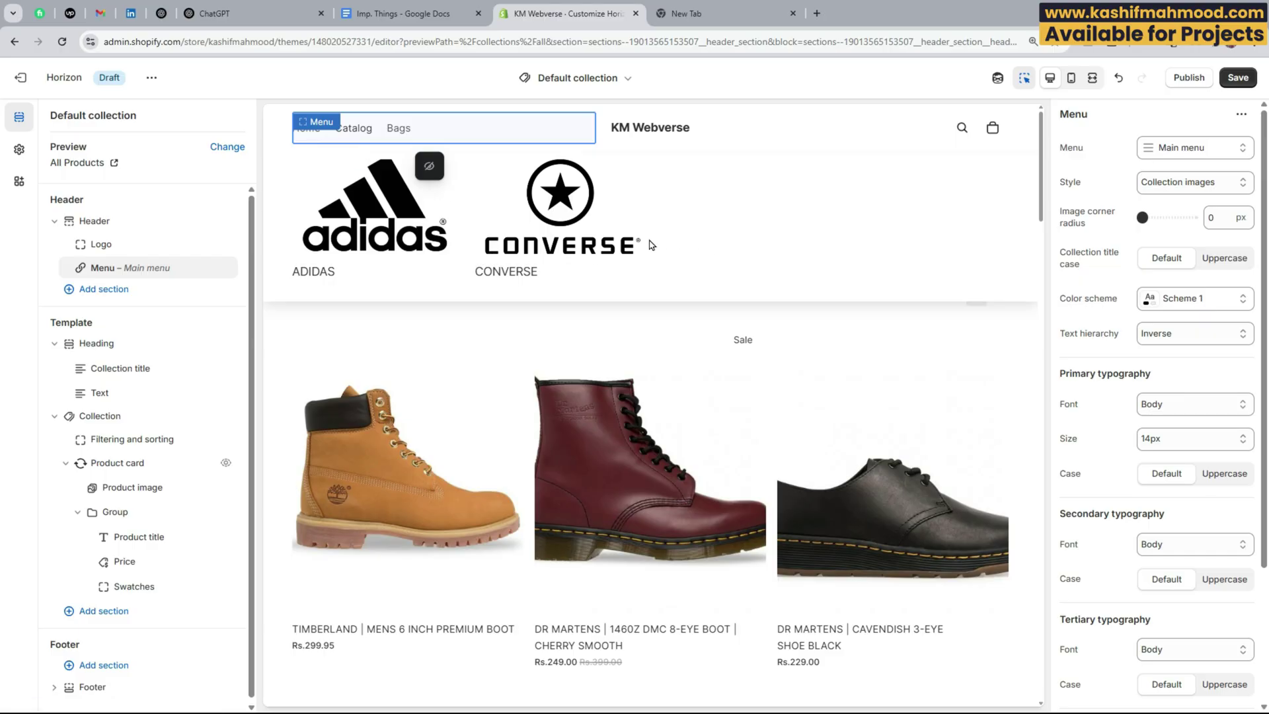
pyautogui.click(1190, 182)
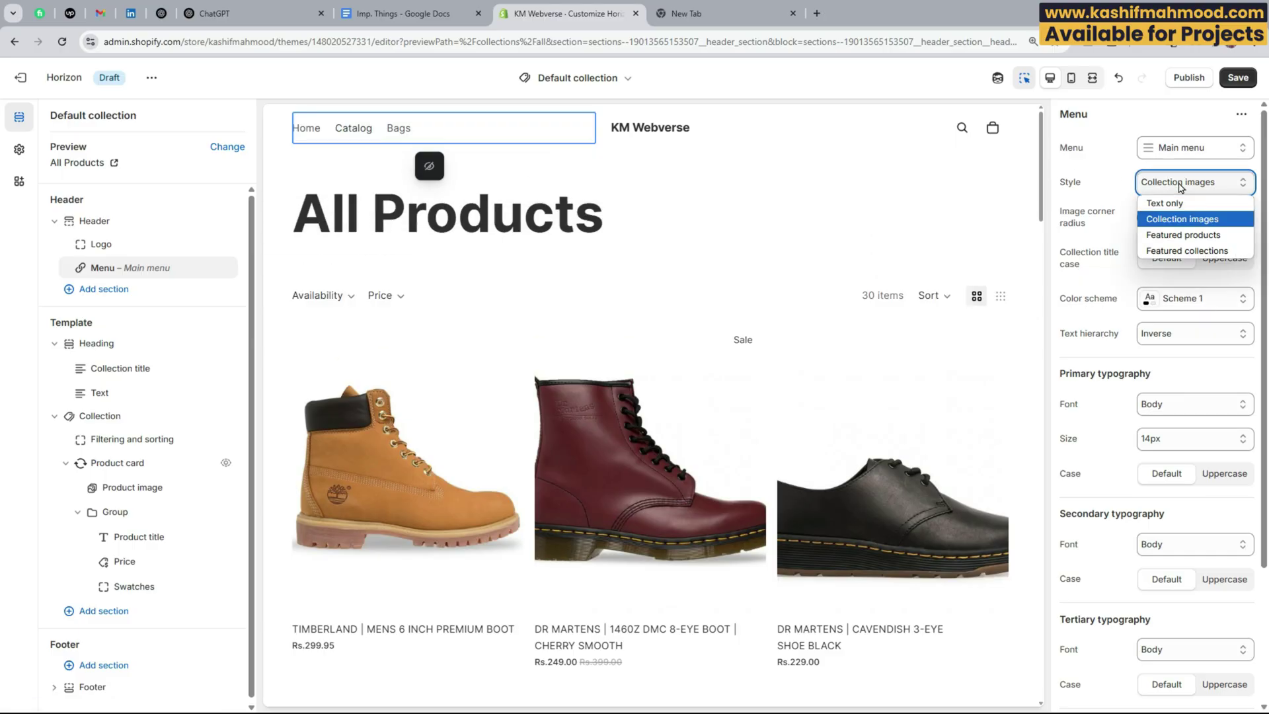
pyautogui.click(1175, 203)
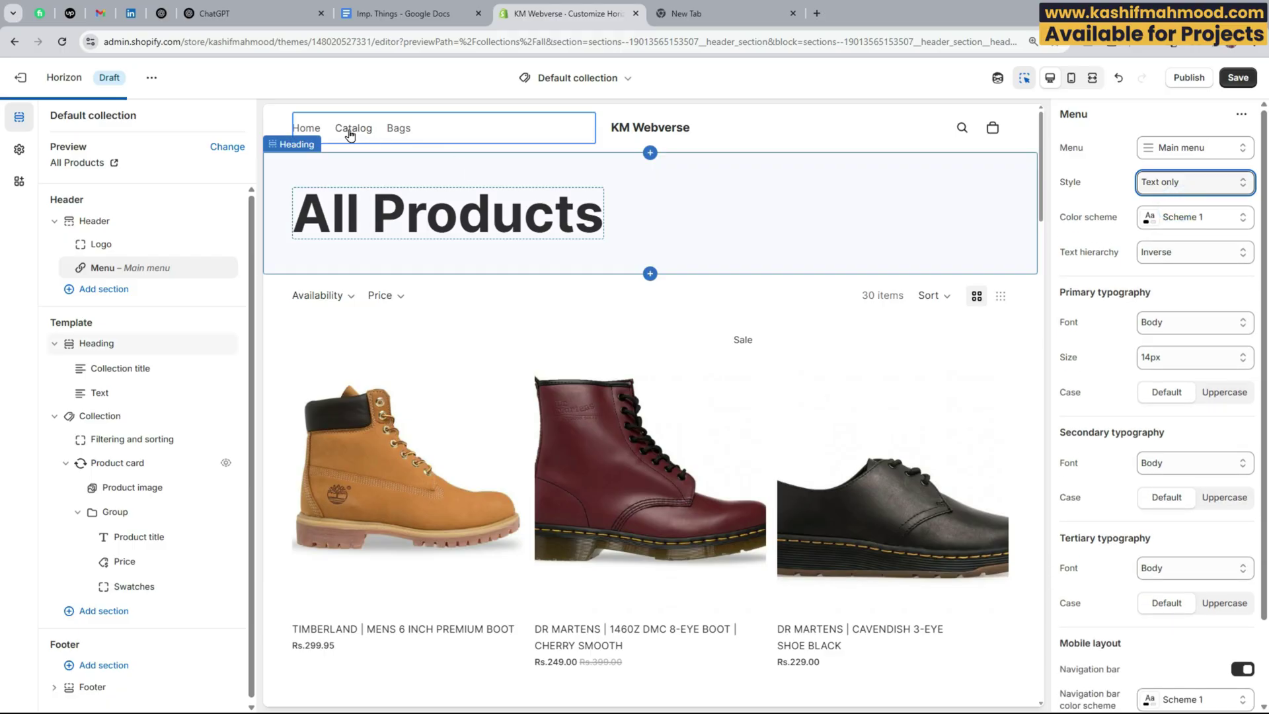